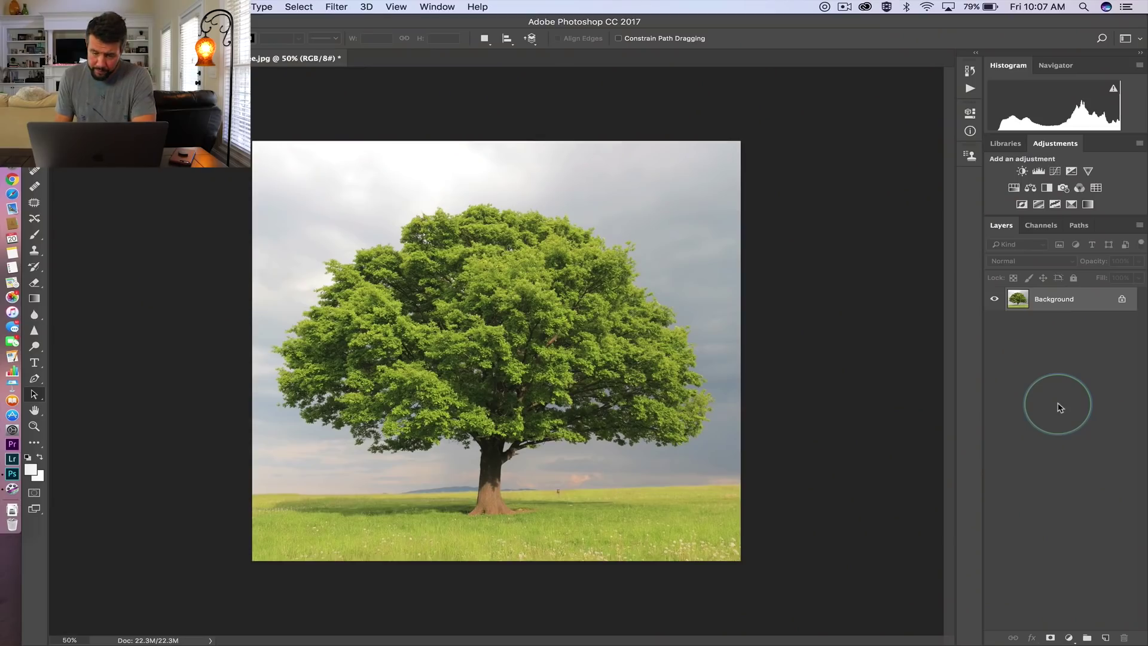
Bring up the lone green tree photo in Photoshop as a single Background layer.
{"action": "left_click", "coordinate": [864, 334]}
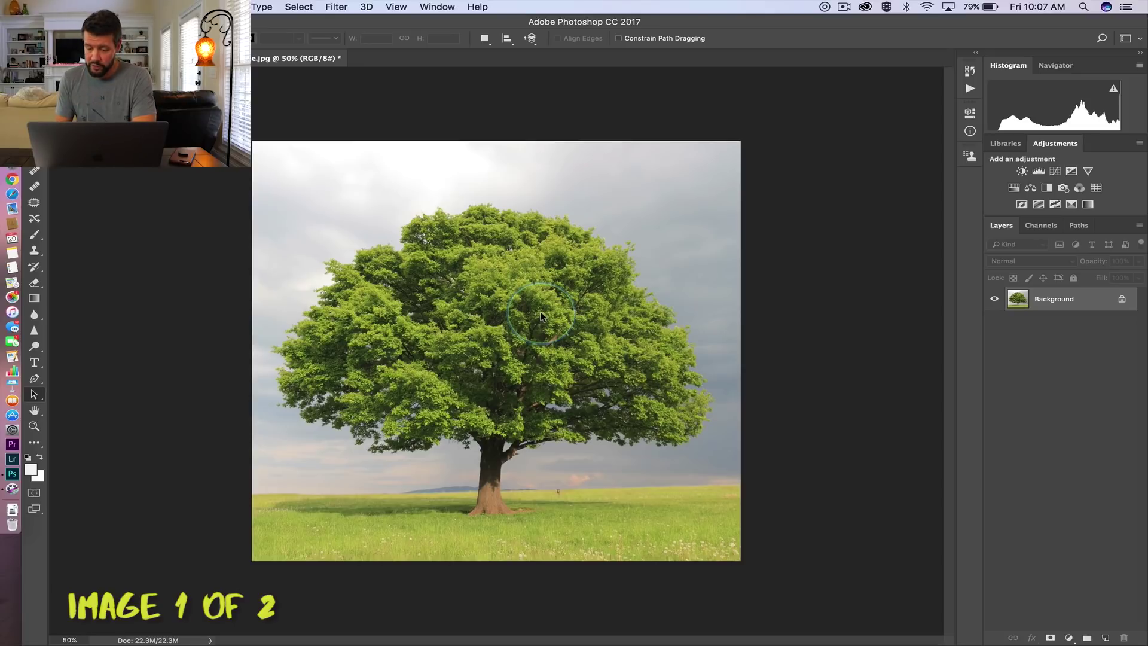
Add a Channel Mixer layer with Red output at Red −49, Green +200, Blue −49.
{"action": "left_click", "coordinate": [1068, 637]}
{"action": "left_click", "coordinate": [1068, 638]}
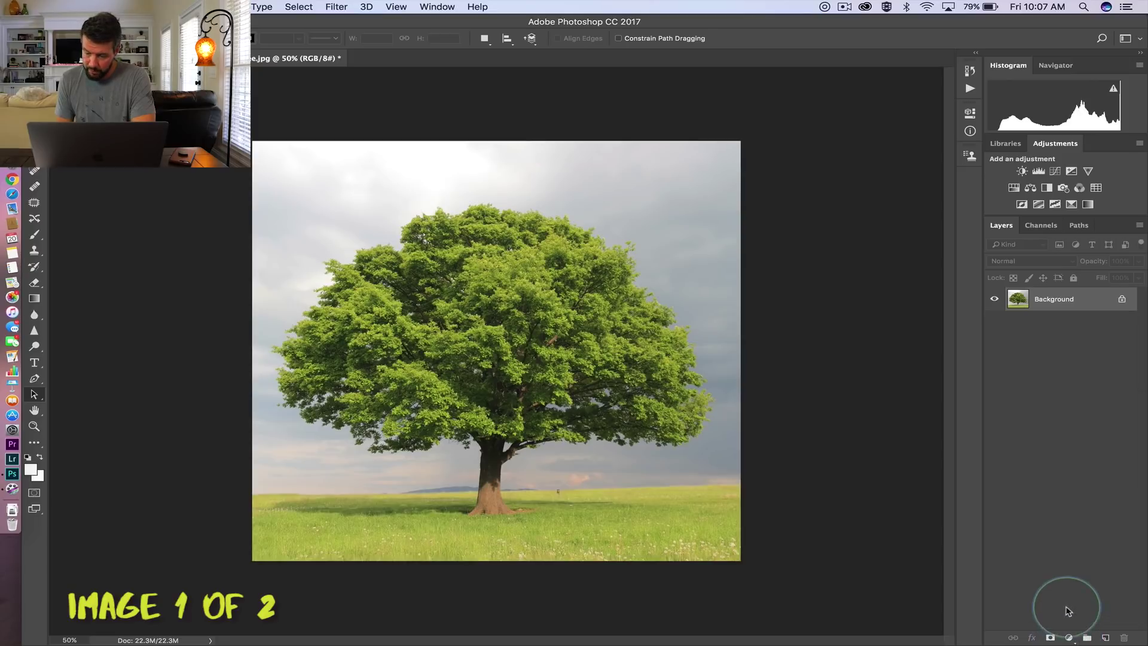
{"action": "left_click", "coordinate": [1070, 641]}
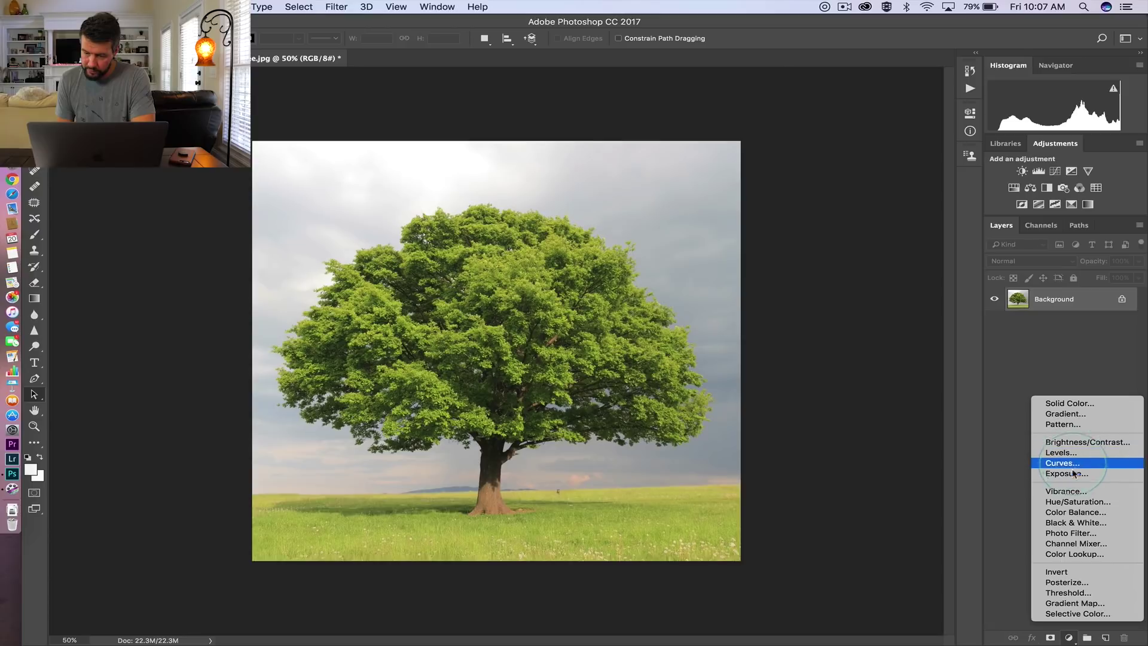
{"action": "left_click", "coordinate": [1063, 543]}
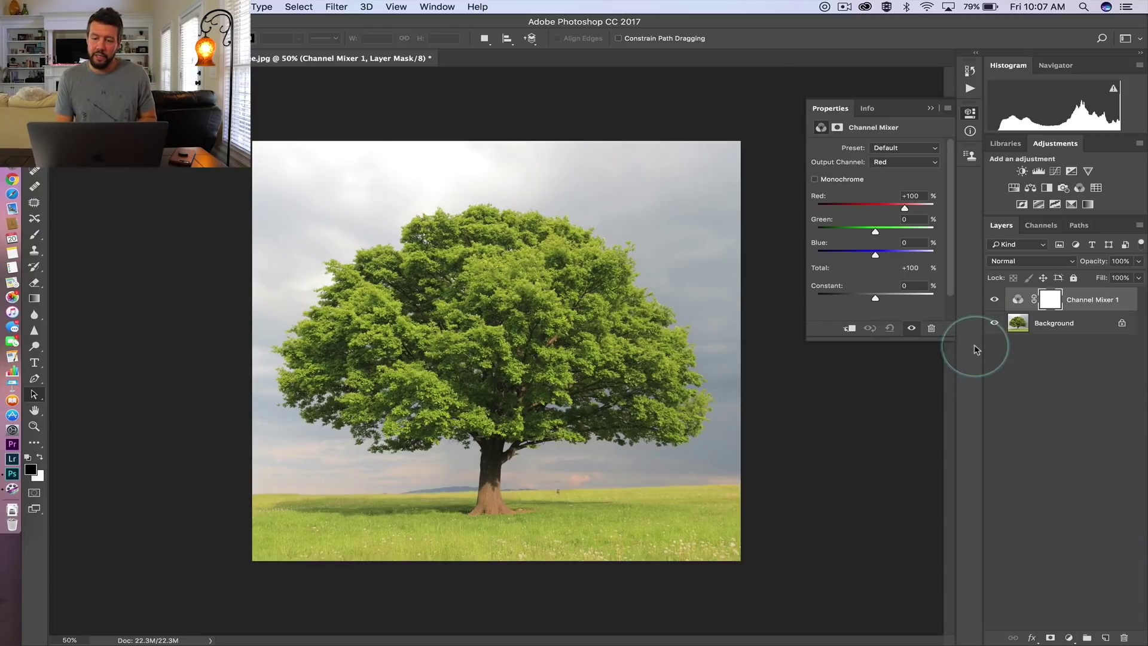
{"action": "left_click", "coordinate": [914, 161]}
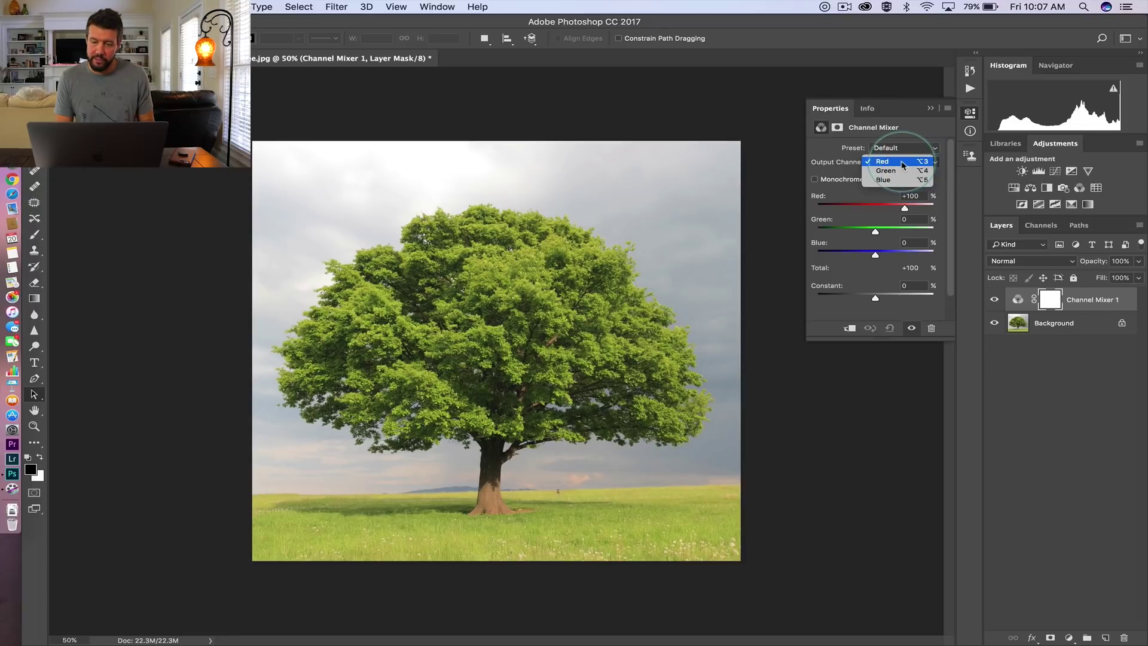
{"action": "left_click", "coordinate": [903, 162]}
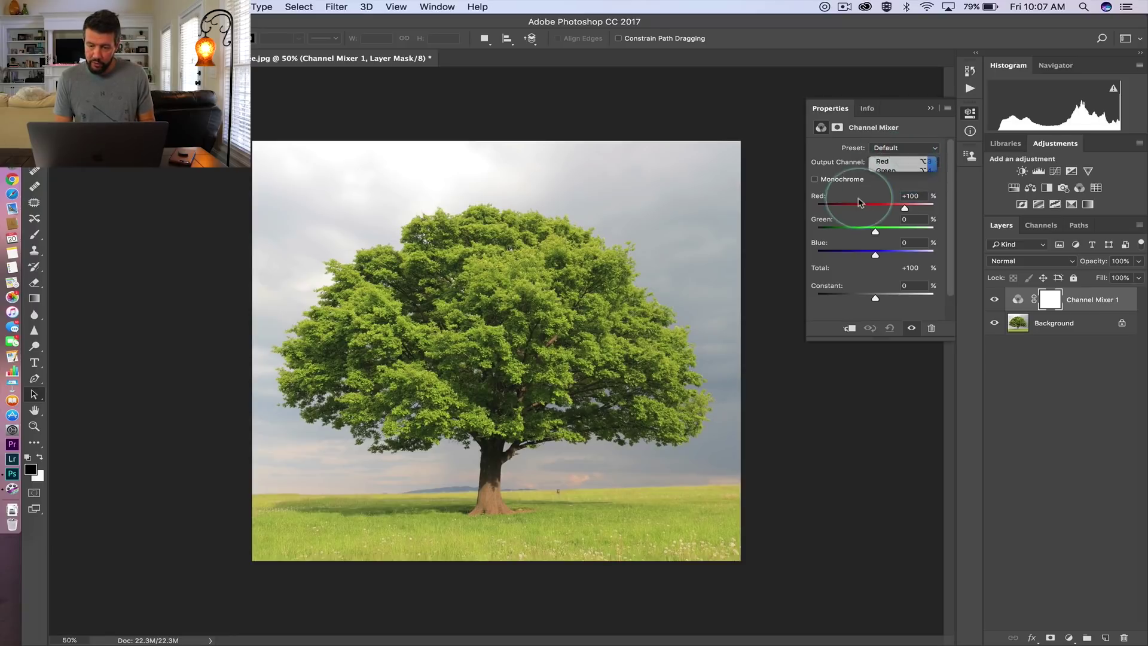
{"action": "left_click_drag", "start_coordinate": [903, 210], "coordinate": [863, 211]}
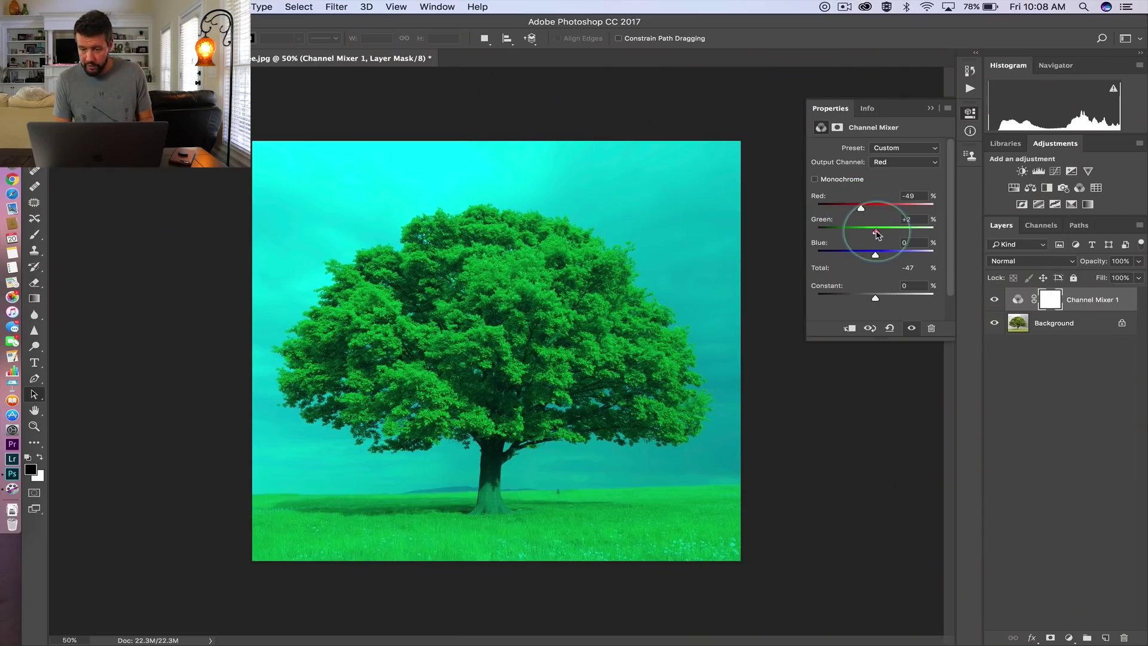
{"action": "left_click_drag", "start_coordinate": [876, 233], "coordinate": [1033, 226]}
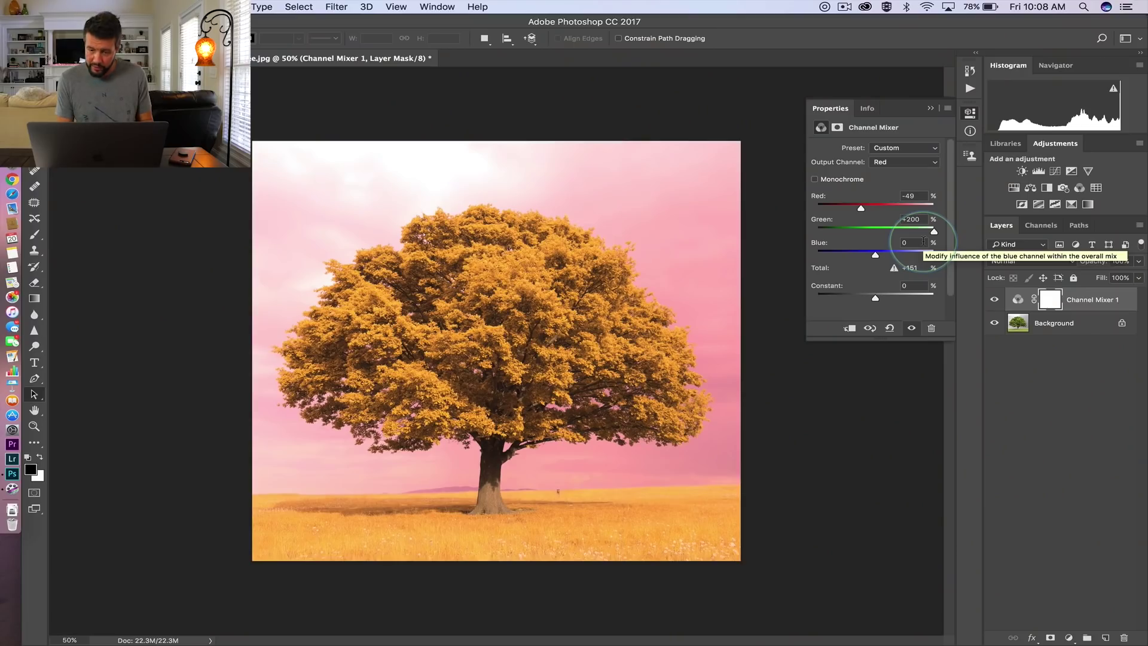
{"action": "left_click_drag", "start_coordinate": [875, 255], "coordinate": [859, 257]}
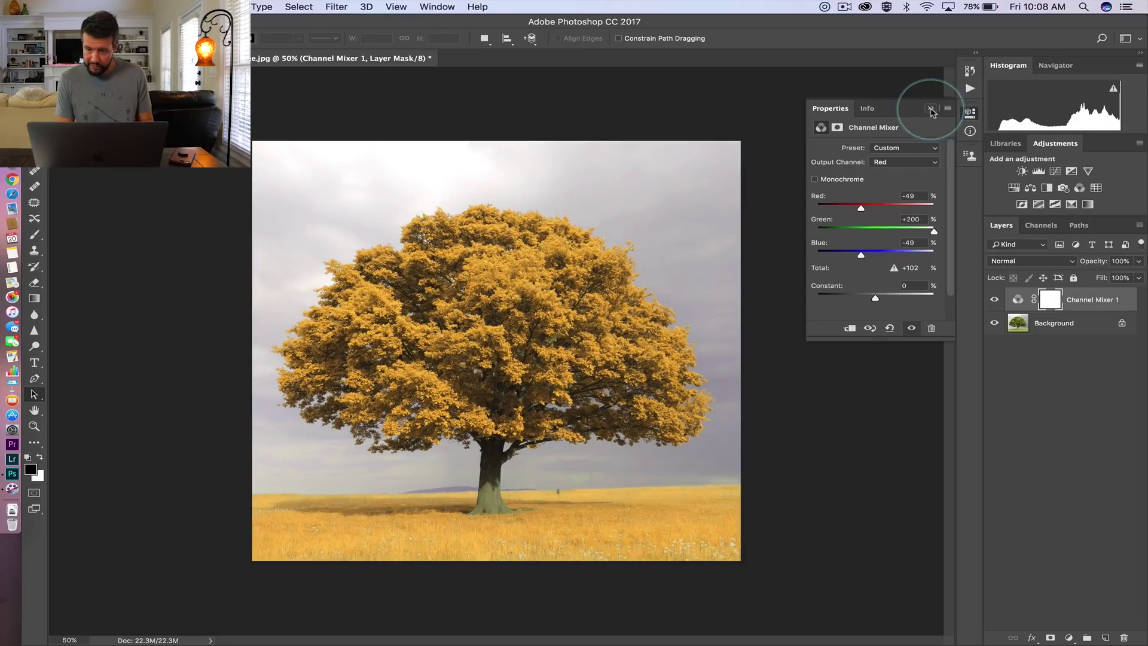
Set the Channel Mixer layer's blend mode to Lighten and compare it on and off.
{"action": "left_click", "coordinate": [930, 108]}
{"action": "left_click", "coordinate": [1070, 263]}
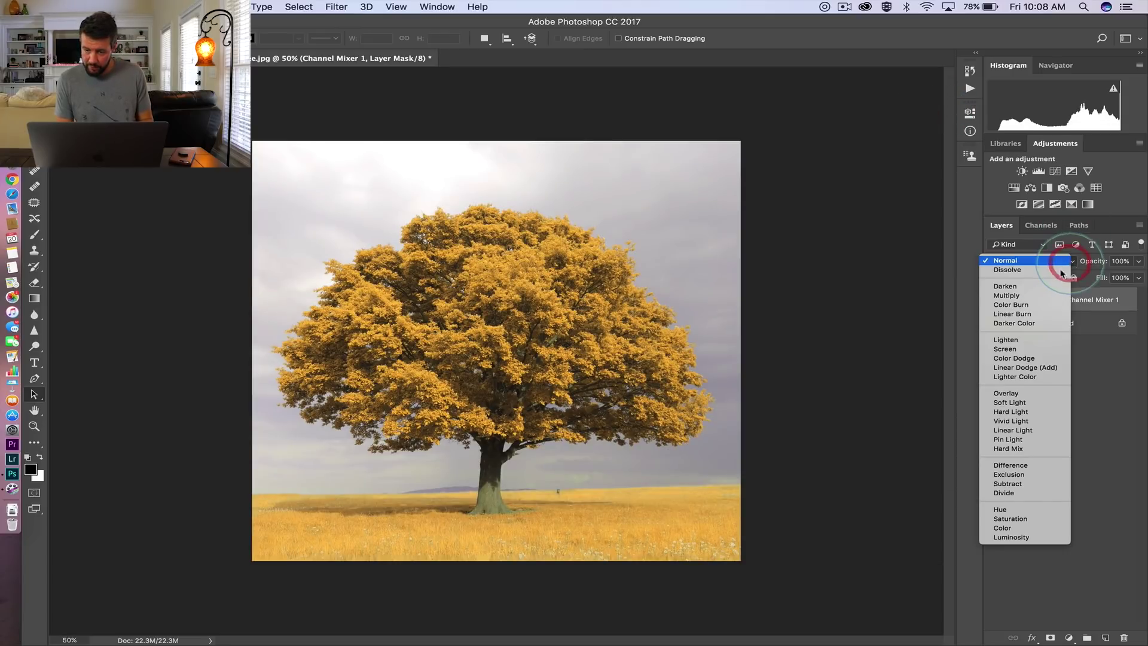
{"action": "left_click", "coordinate": [1019, 346]}
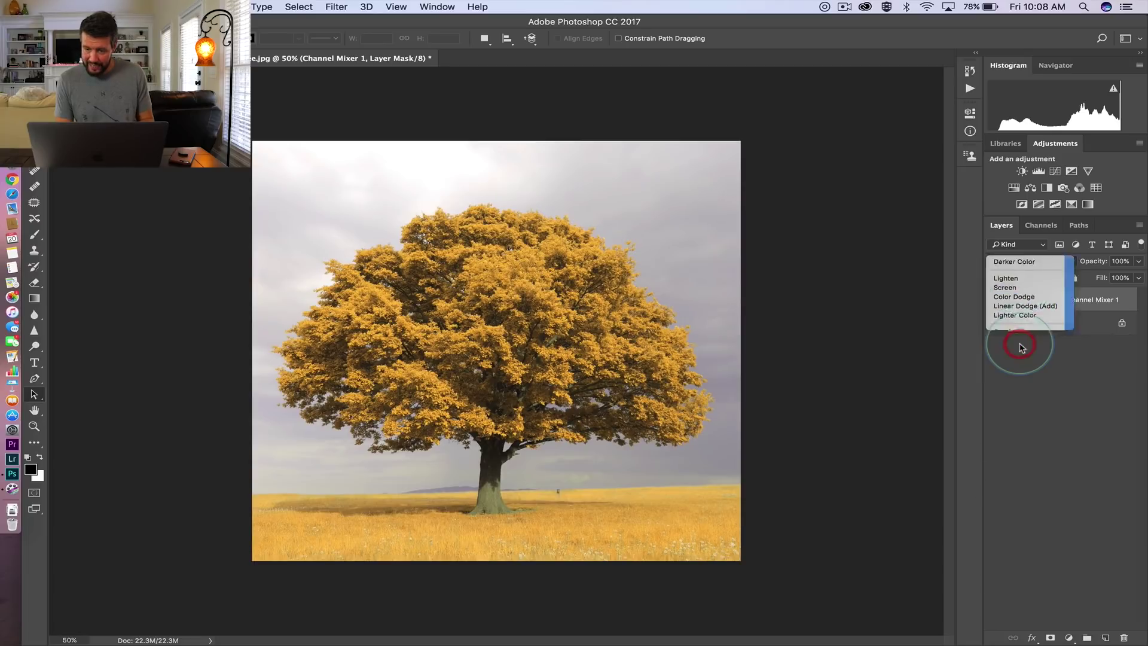
{"action": "left_click", "coordinate": [994, 300]}
{"action": "left_click", "coordinate": [994, 300]}
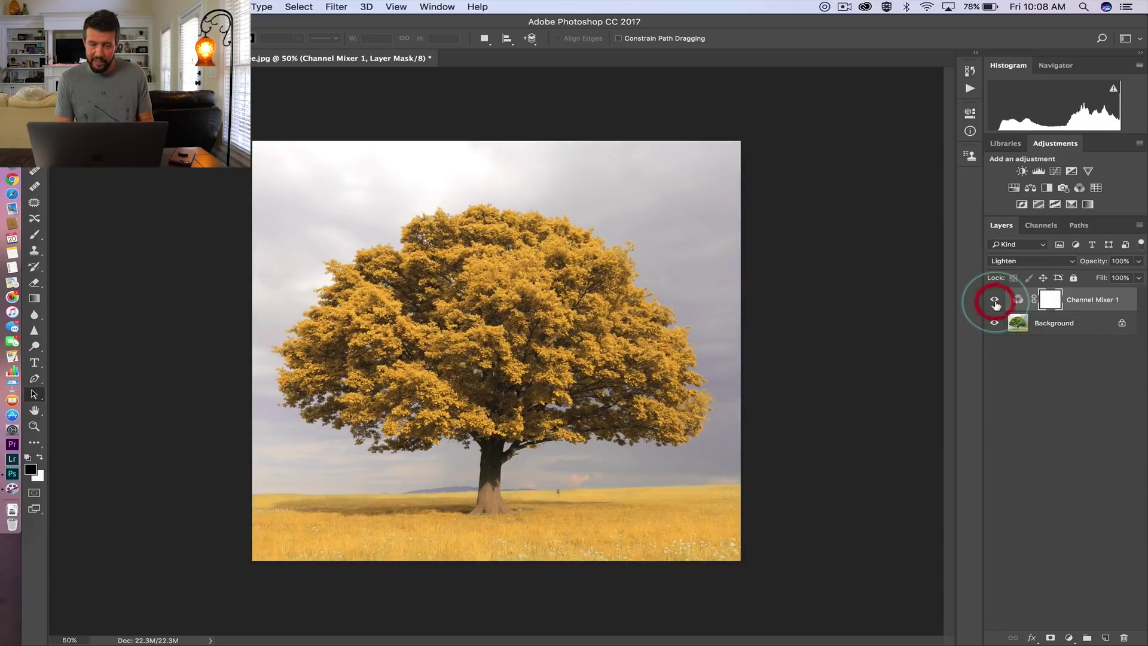
{"action": "left_click", "coordinate": [995, 301]}
{"action": "left_click", "coordinate": [995, 301]}
{"action": "left_click", "coordinate": [994, 302]}
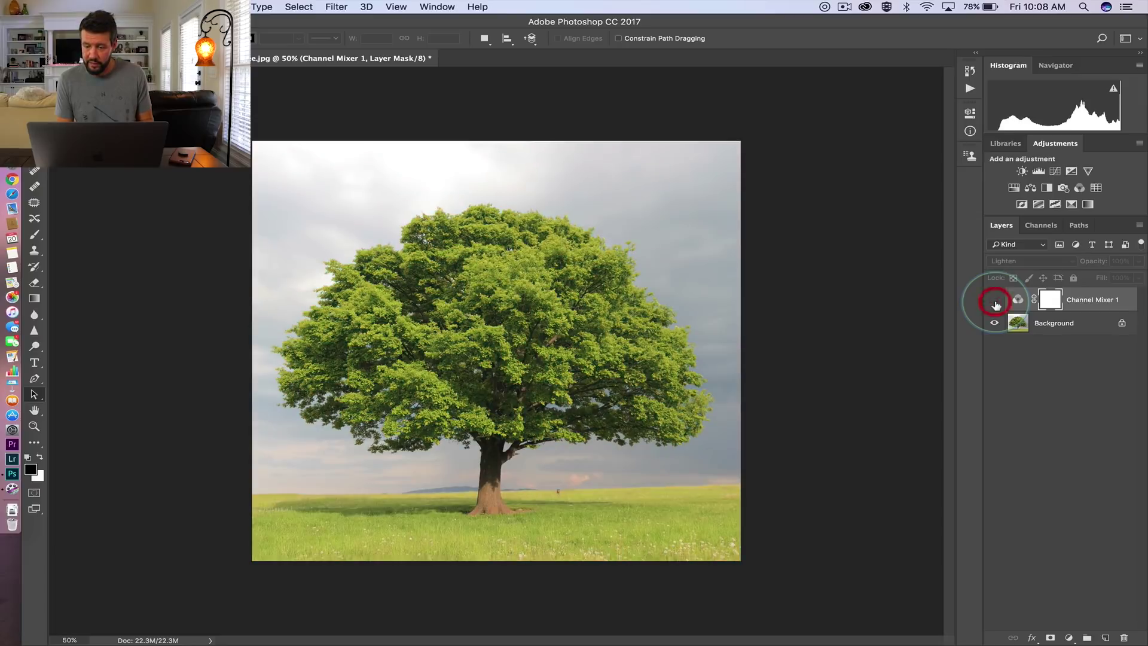
{"action": "left_click", "coordinate": [994, 301]}
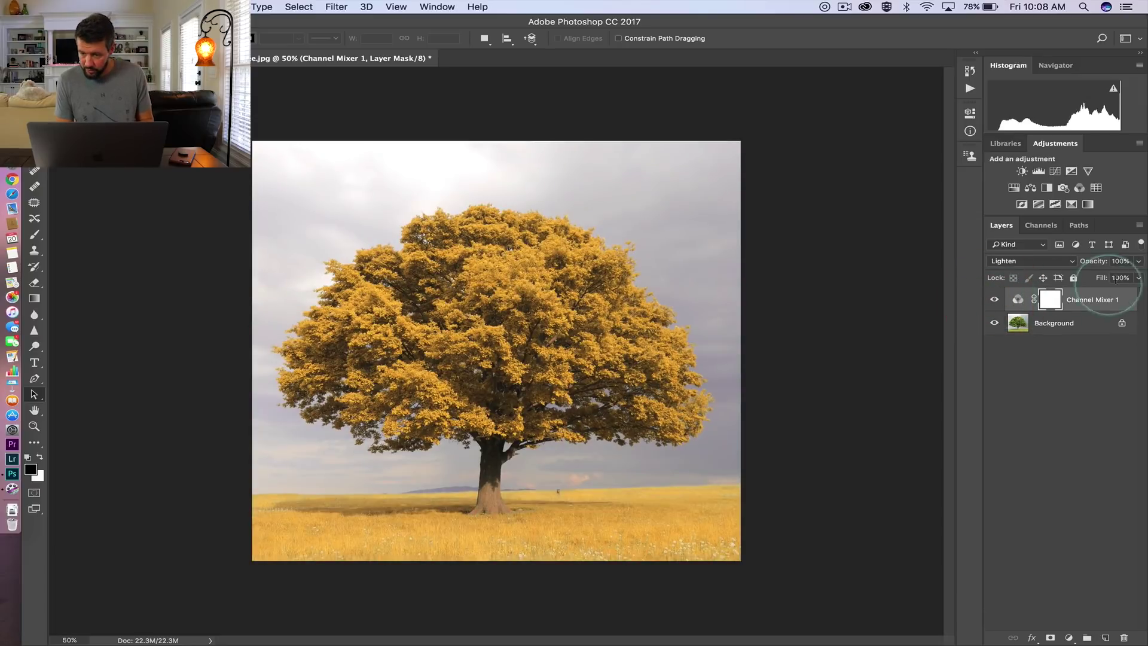
Lower the Channel Mixer layer's opacity to 66% and compare the result.
{"action": "left_click", "coordinate": [1138, 263]}
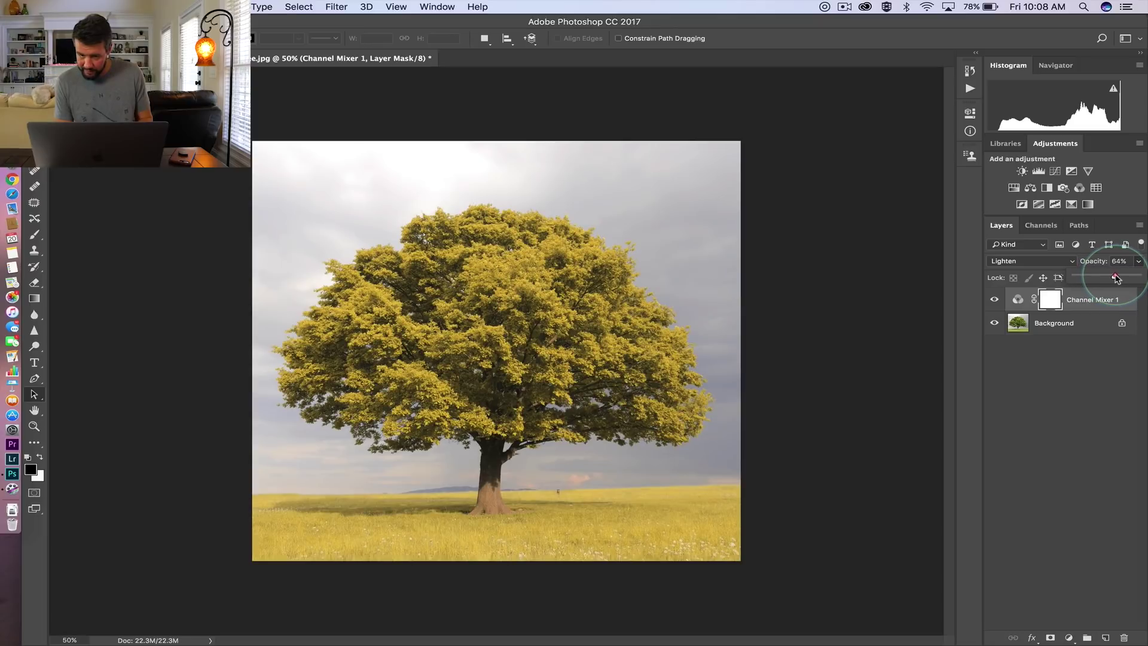
{"action": "left_click", "coordinate": [994, 301]}
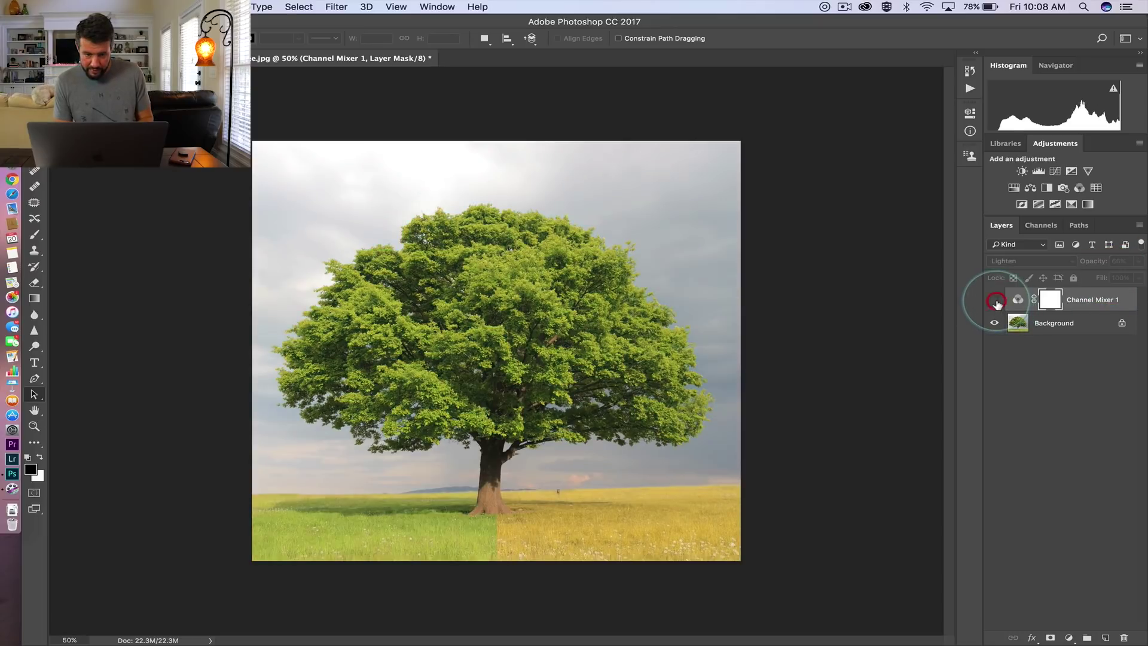
{"action": "left_click", "coordinate": [995, 301]}
{"action": "left_click", "coordinate": [1086, 298]}
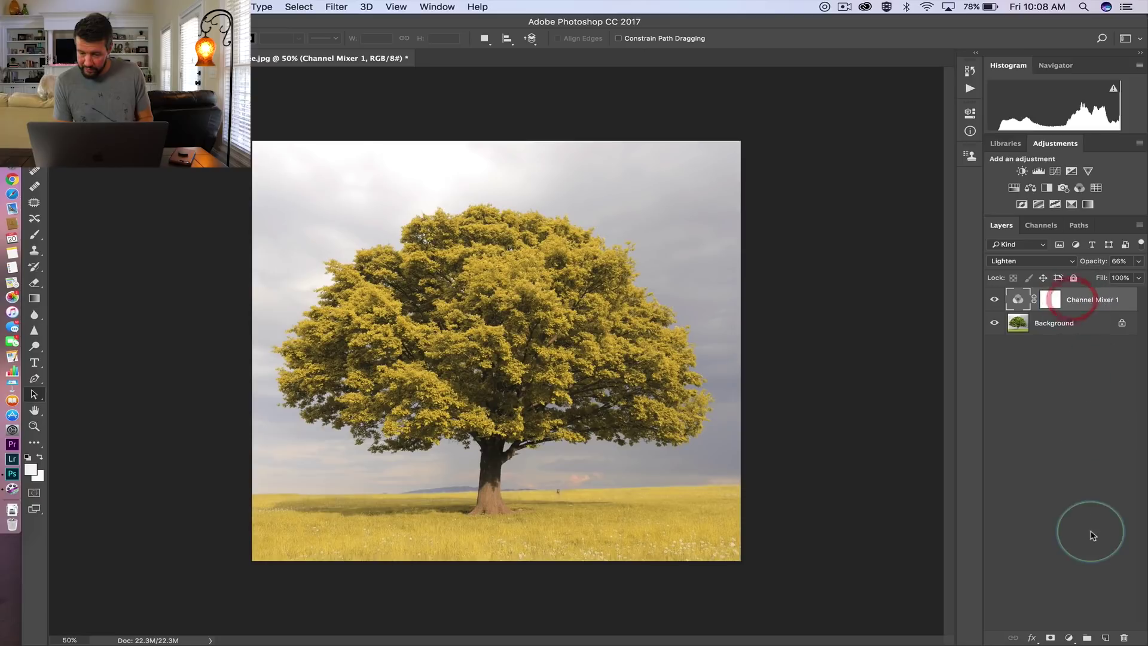
{"action": "left_click", "coordinate": [1068, 637]}
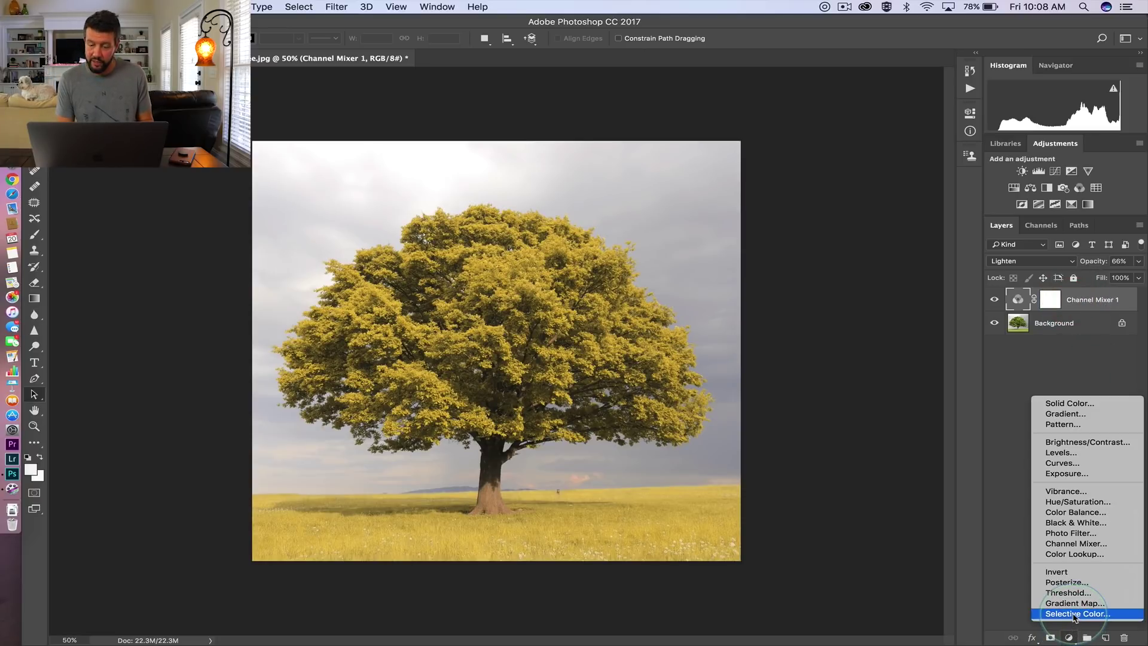
Add a Selective Color layer with Yellows set to Cyan −66 and Yellow +64.
{"action": "left_click", "coordinate": [1074, 613]}
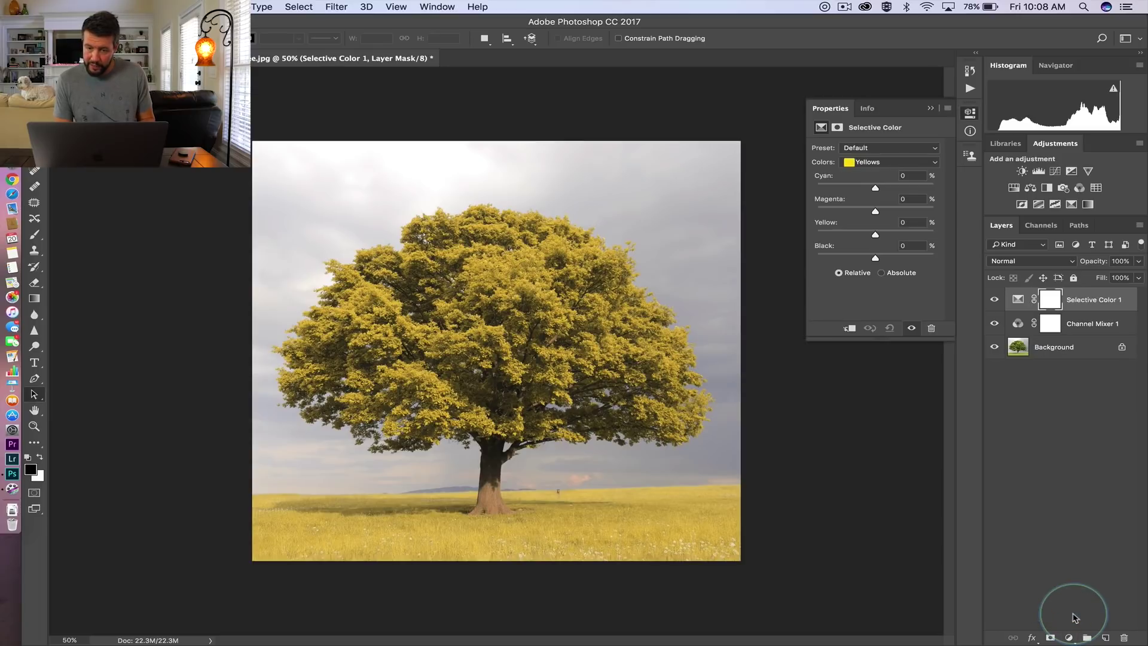
{"action": "left_click", "coordinate": [932, 162]}
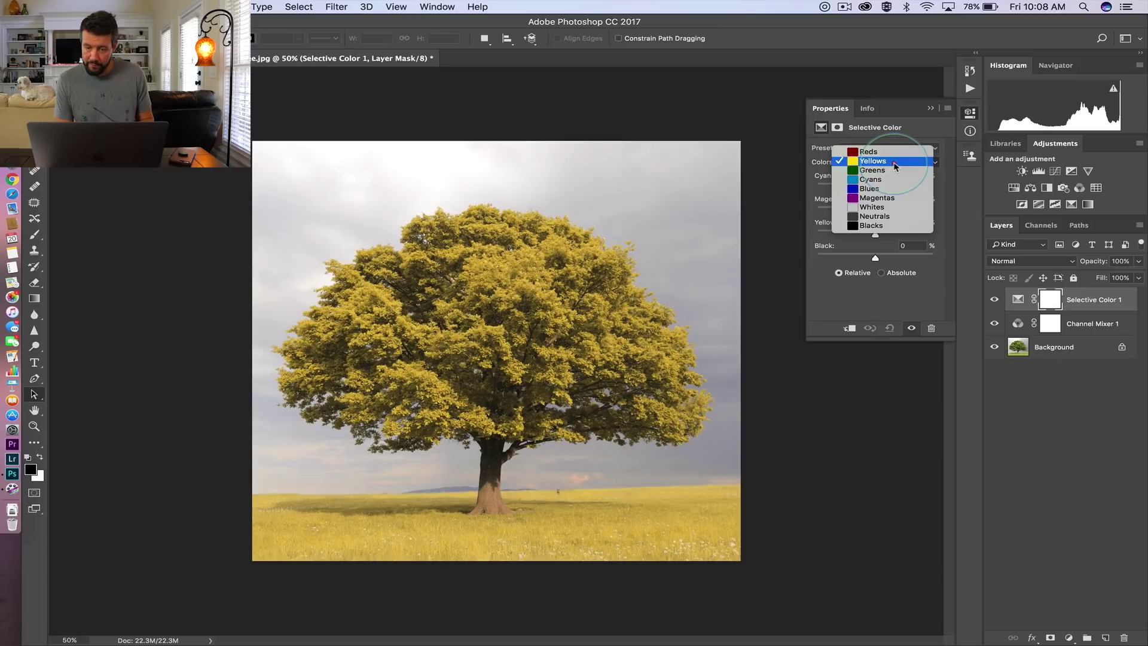
{"action": "left_click", "coordinate": [895, 162]}
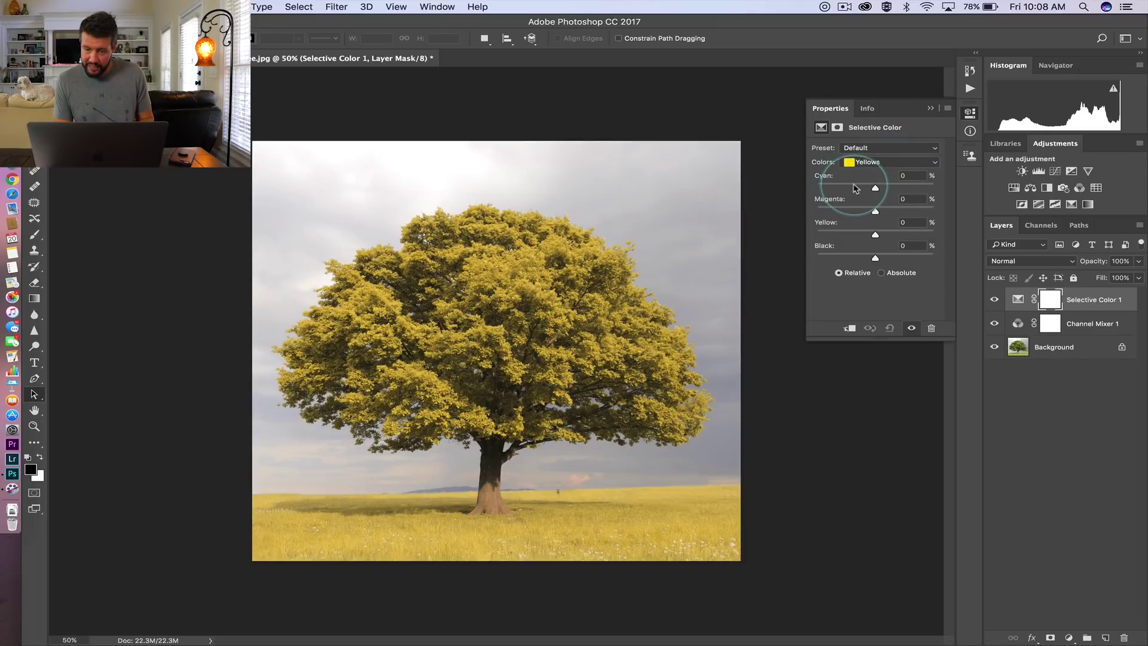
{"action": "left_click", "coordinate": [851, 189]}
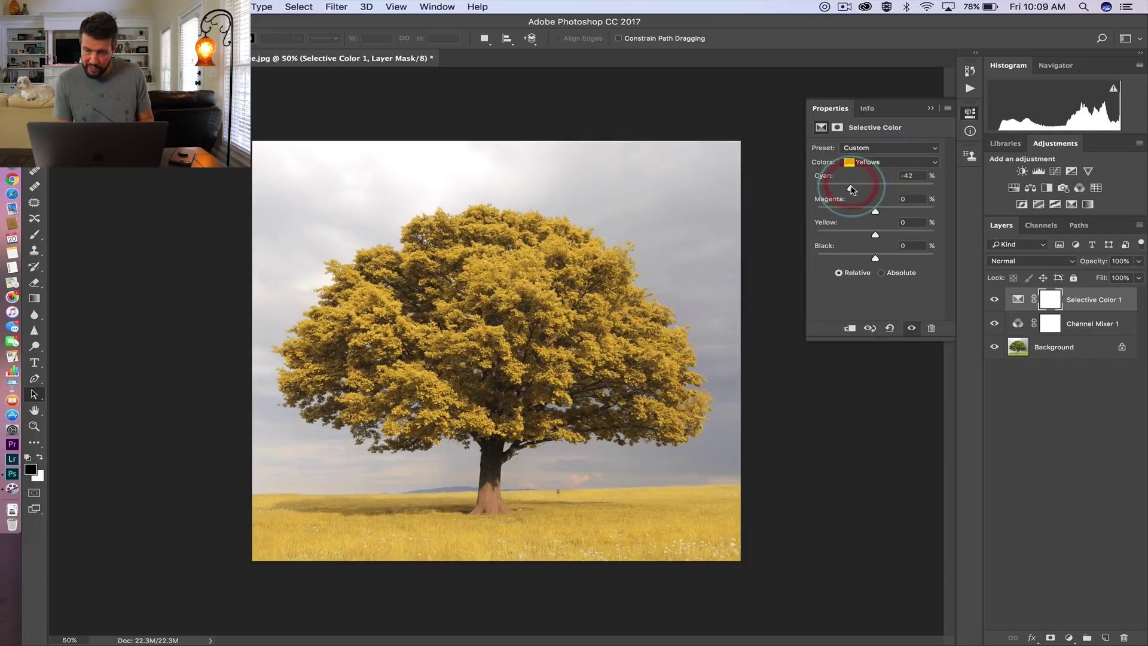
{"action": "left_click_drag", "start_coordinate": [849, 187], "coordinate": [843, 187]}
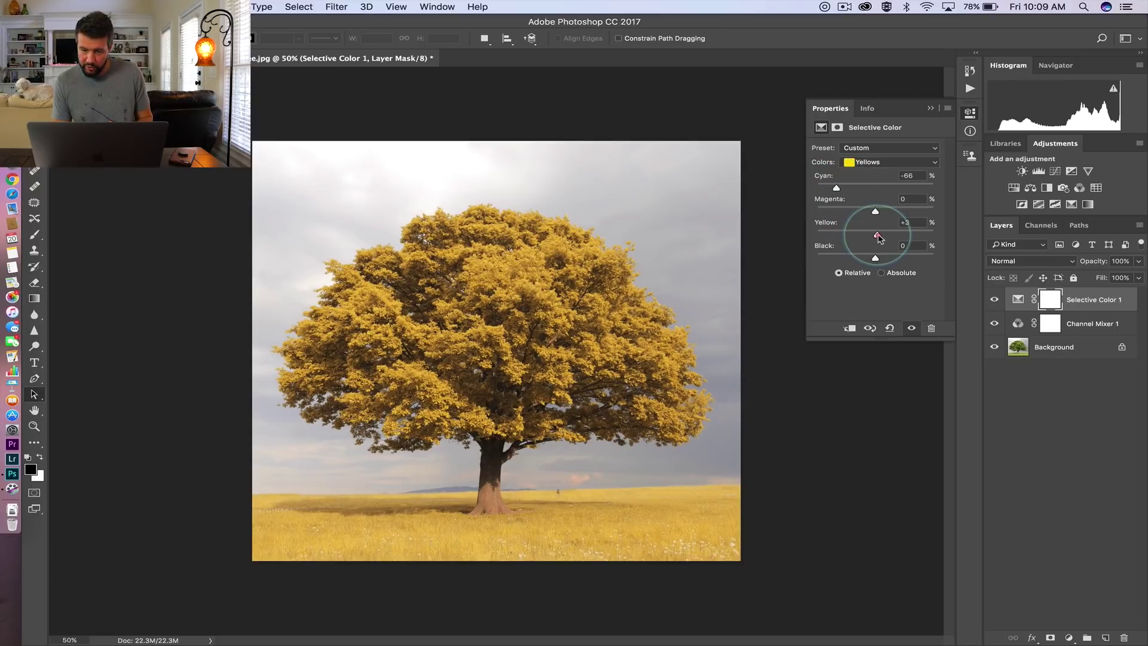
{"action": "left_click_drag", "start_coordinate": [878, 236], "coordinate": [899, 237]}
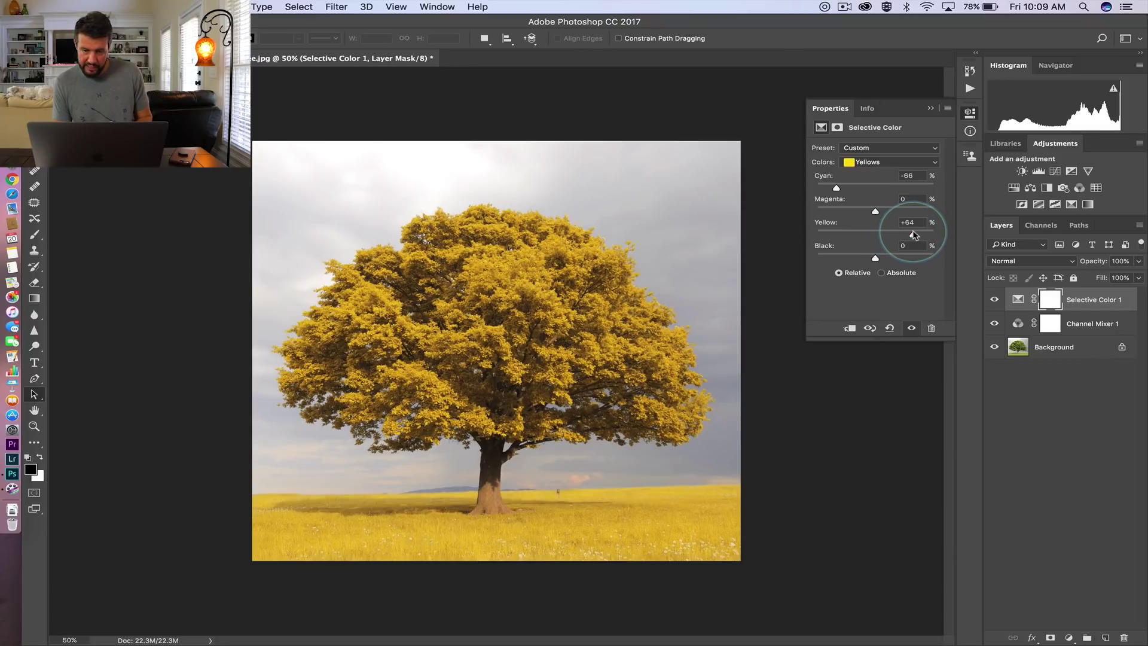
{"action": "left_click", "coordinate": [931, 109]}
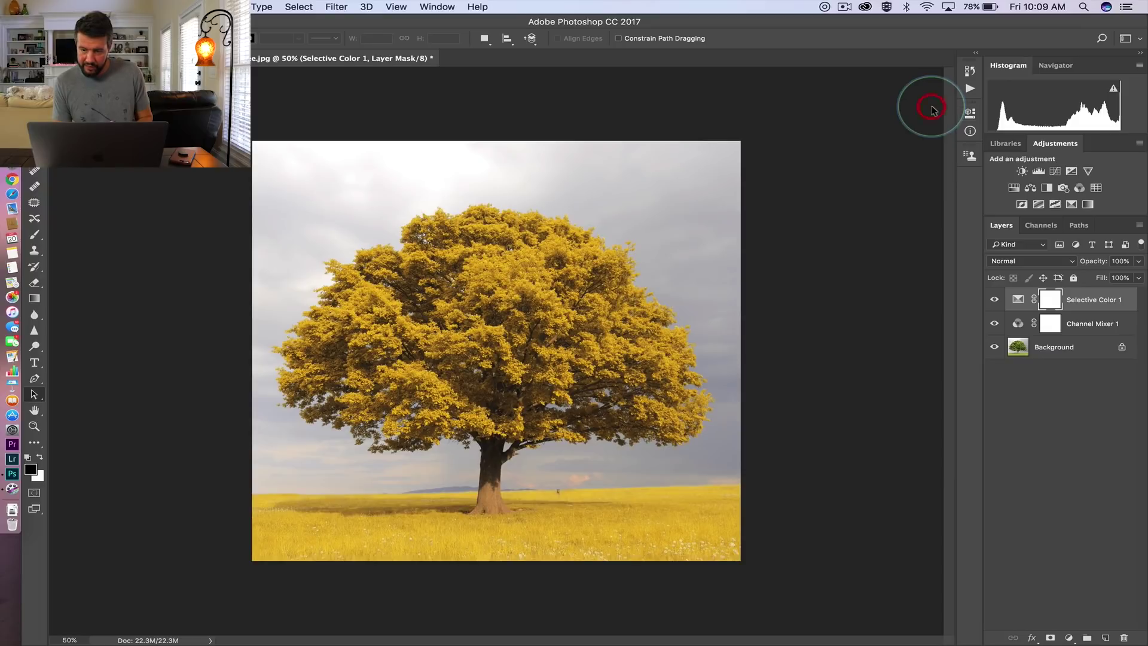
{"action": "left_click", "coordinate": [994, 299]}
{"action": "left_click", "coordinate": [995, 323]}
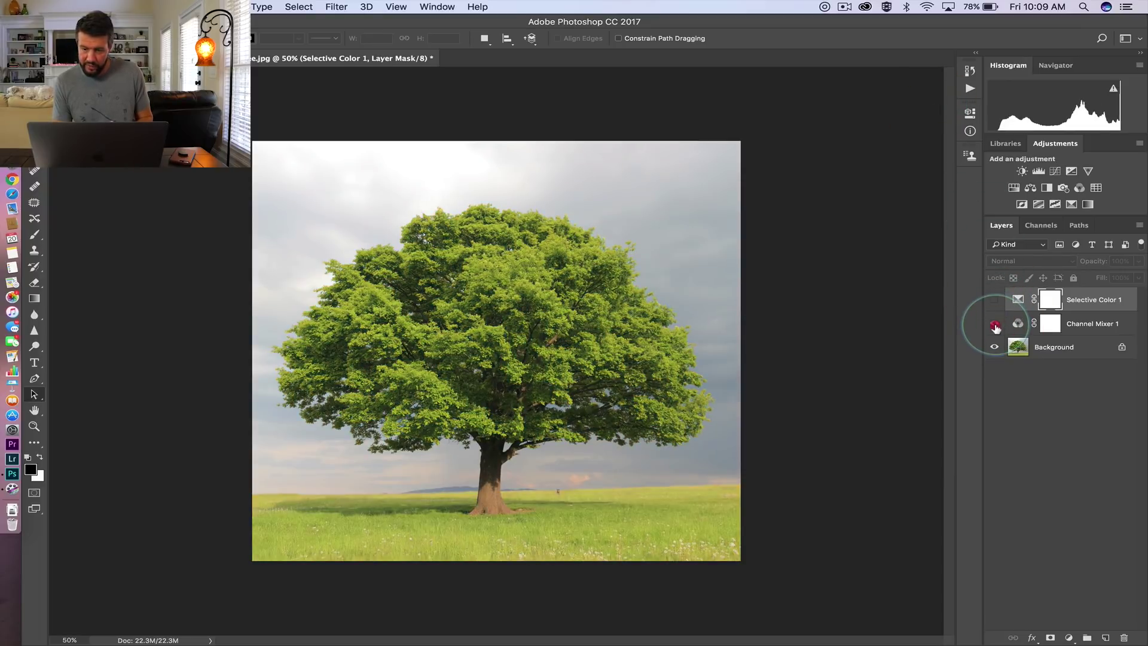
{"action": "left_click", "coordinate": [994, 323]}
{"action": "left_click", "coordinate": [994, 300]}
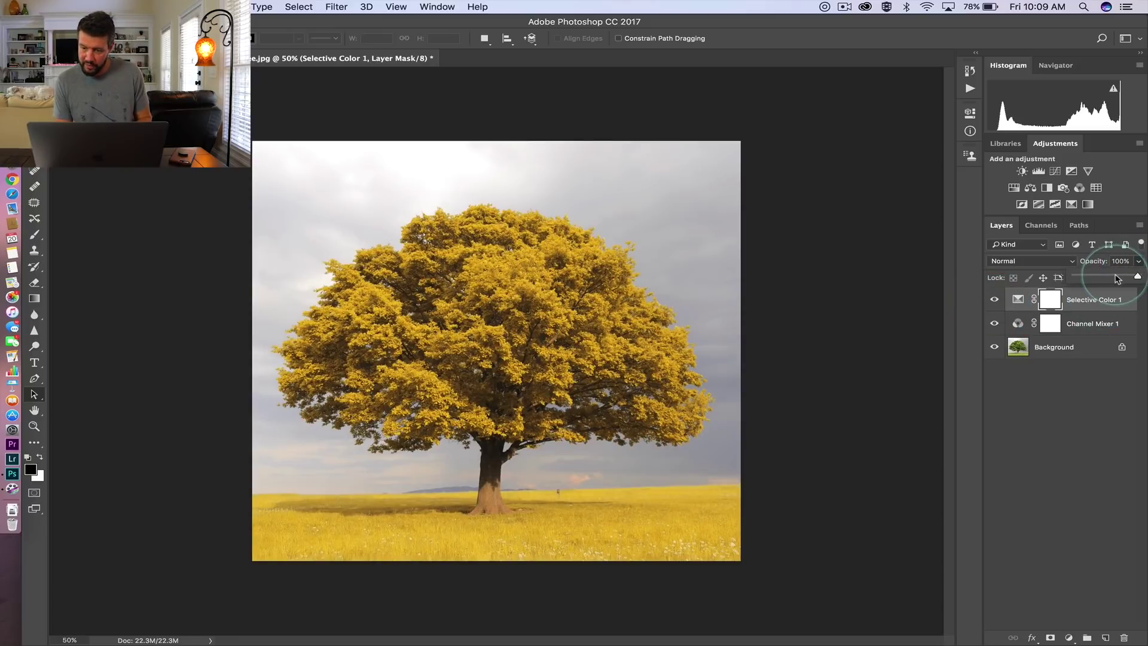
{"action": "left_click_drag", "start_coordinate": [1113, 277], "coordinate": [1088, 293]}
{"action": "left_click", "coordinate": [1050, 379]}
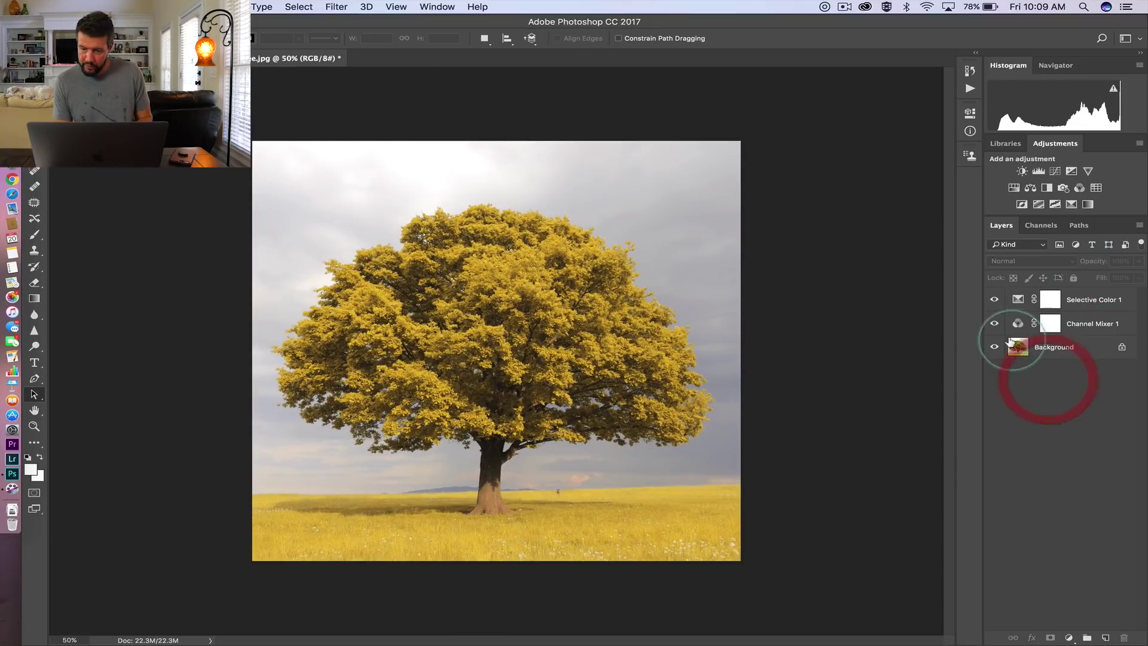
{"action": "left_click", "coordinate": [993, 323]}
{"action": "left_click", "coordinate": [994, 300]}
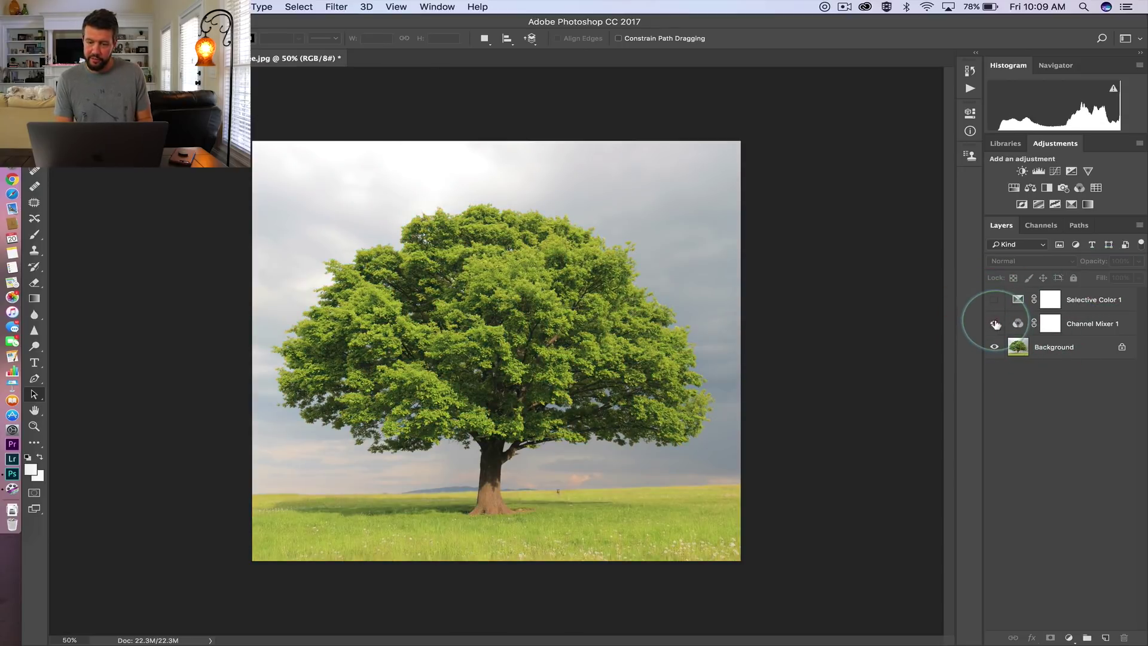
{"action": "left_click", "coordinate": [993, 324]}
{"action": "left_click", "coordinate": [994, 299]}
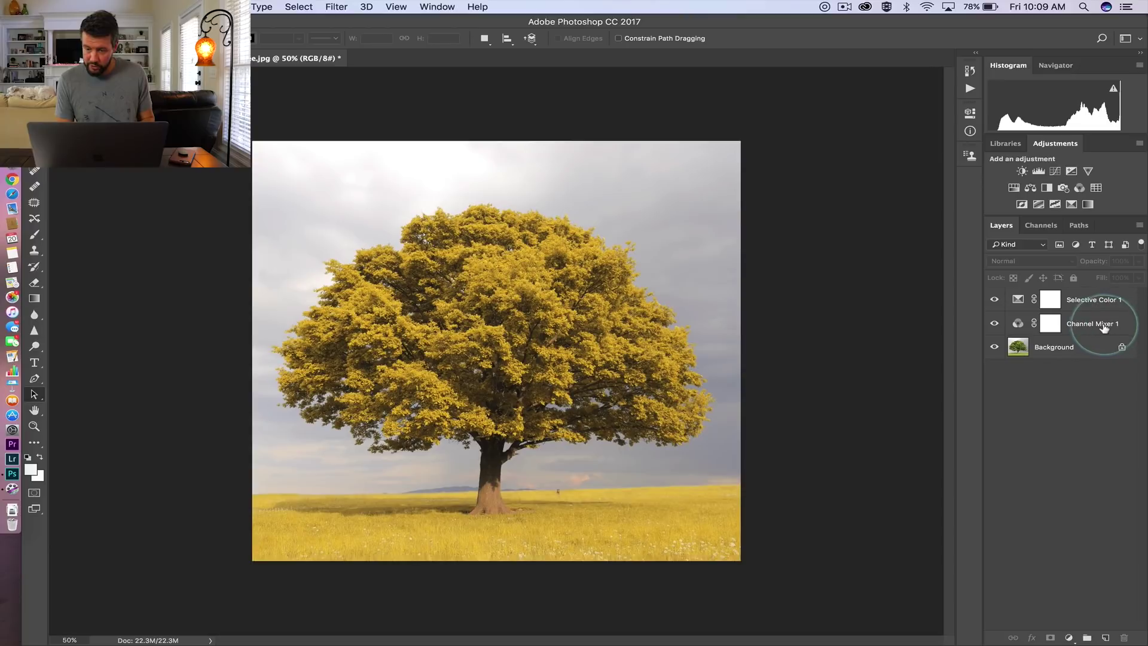
{"action": "left_click", "coordinate": [1103, 327]}
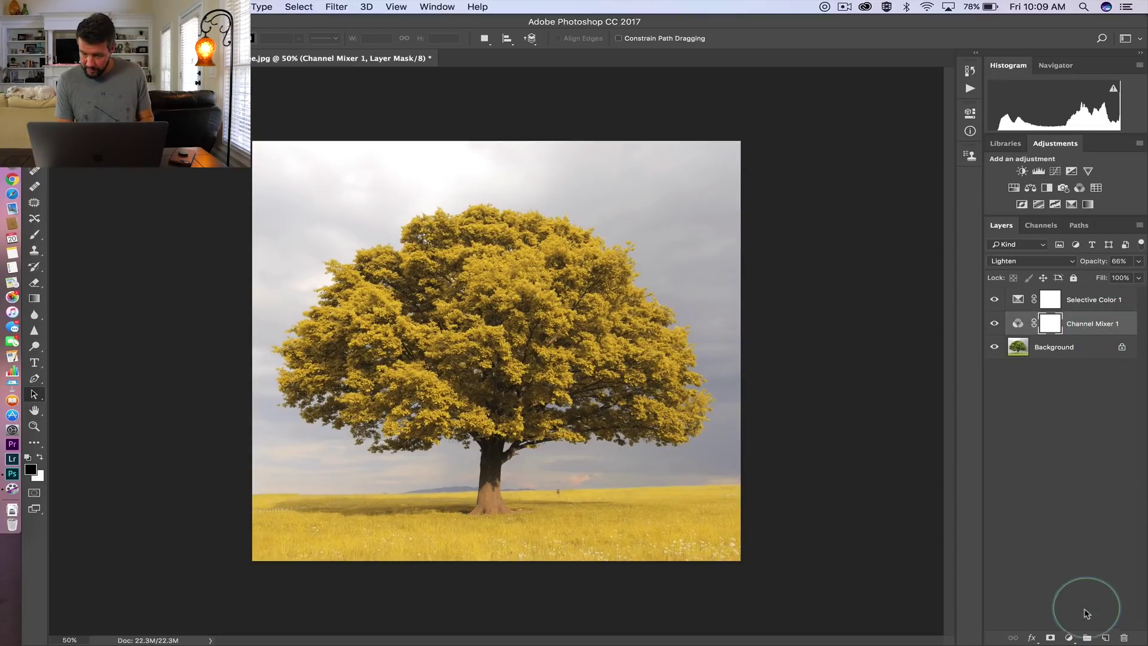
Add a mask to Channel Mixer 1 and set up a Brush at 50% opacity for the grass.
{"action": "left_click", "coordinate": [1051, 638]}
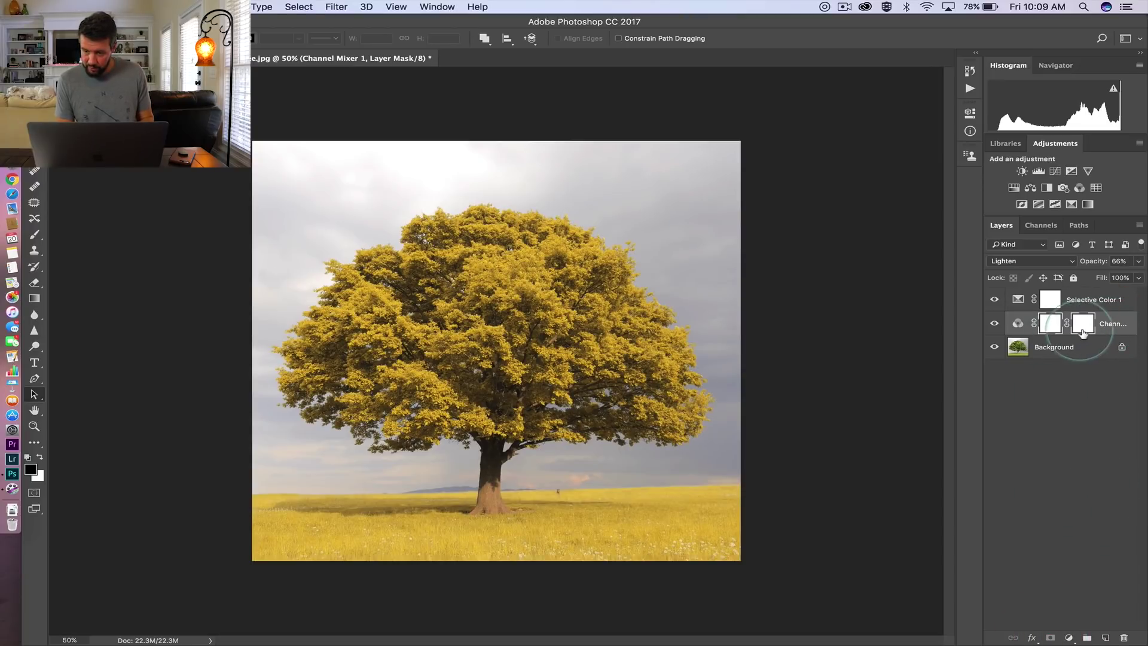
{"action": "left_click", "coordinate": [452, 479]}
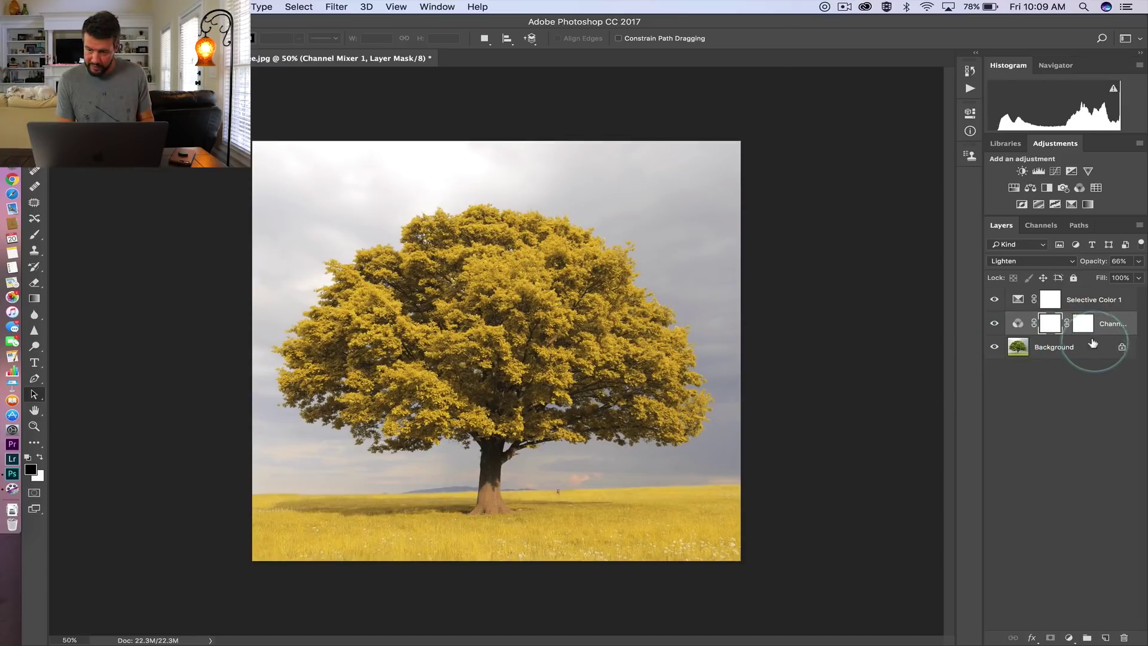
{"action": "left_click", "coordinate": [1083, 324]}
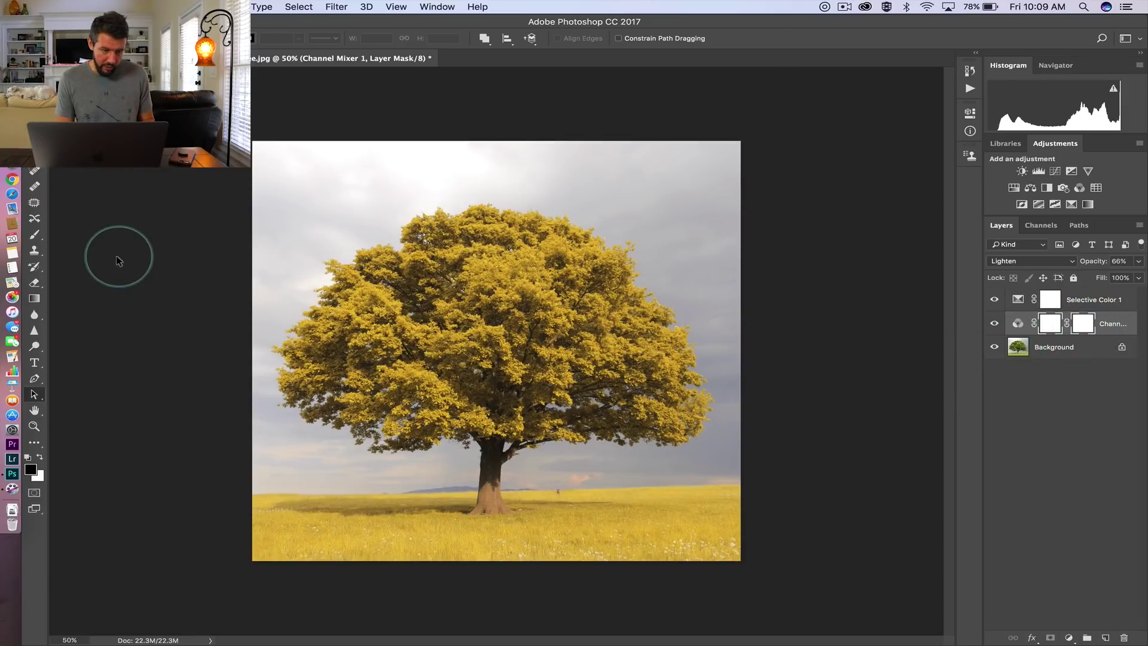
{"action": "left_click", "coordinate": [34, 235]}
{"action": "left_click", "coordinate": [48, 37]}
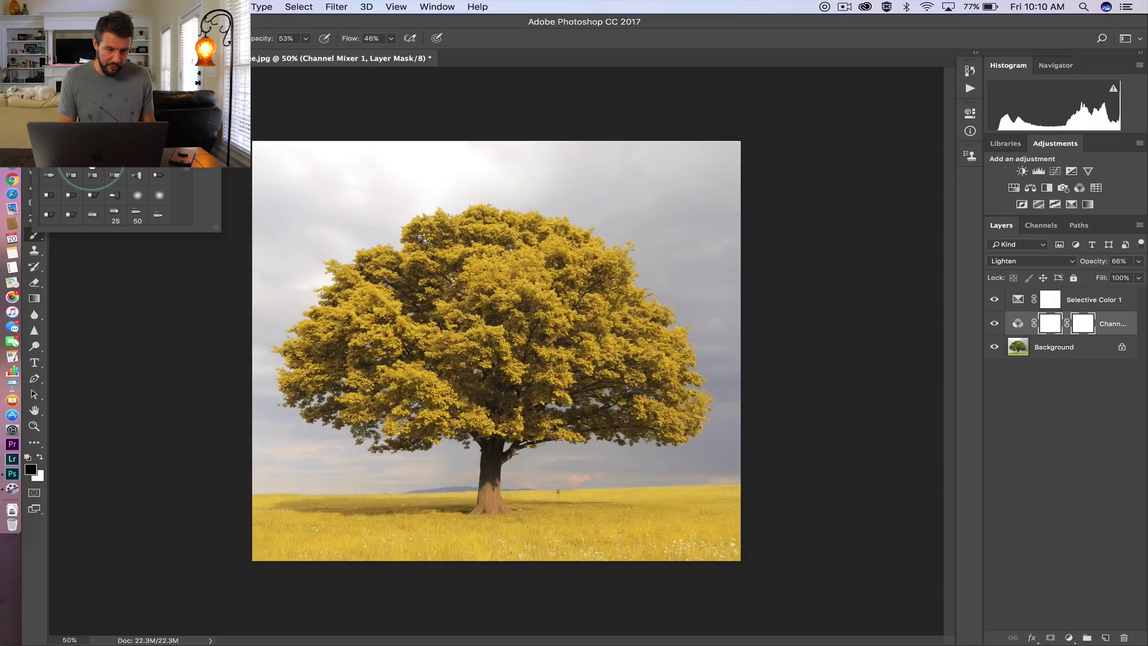
{"action": "left_click", "coordinate": [306, 39]}
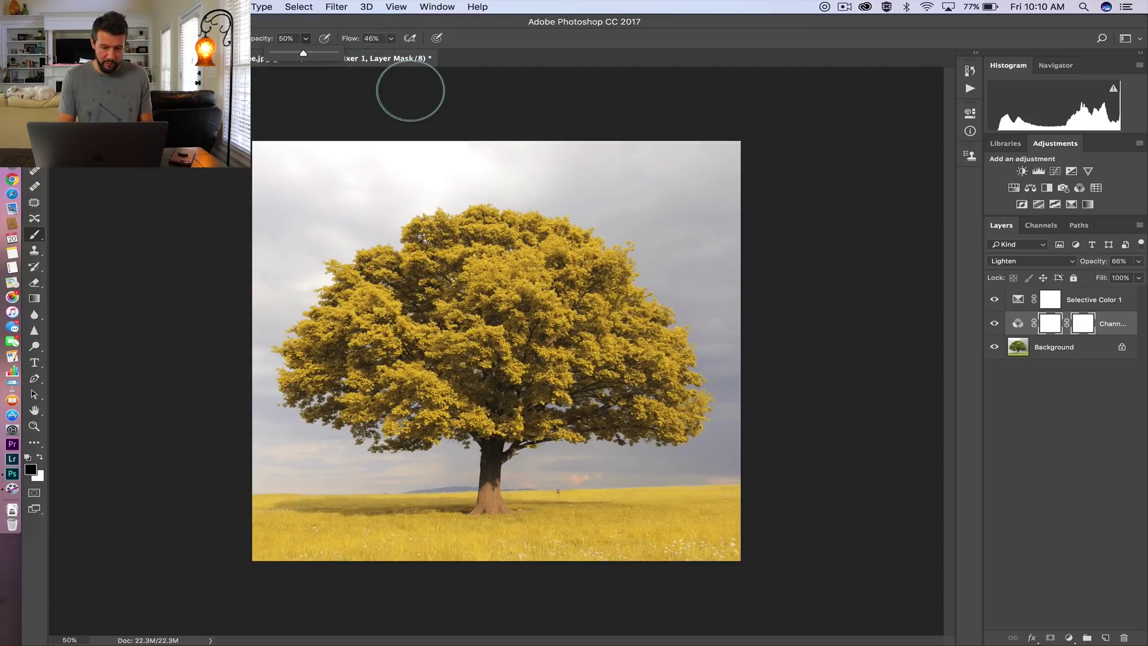
{"action": "left_click", "coordinate": [242, 547]}
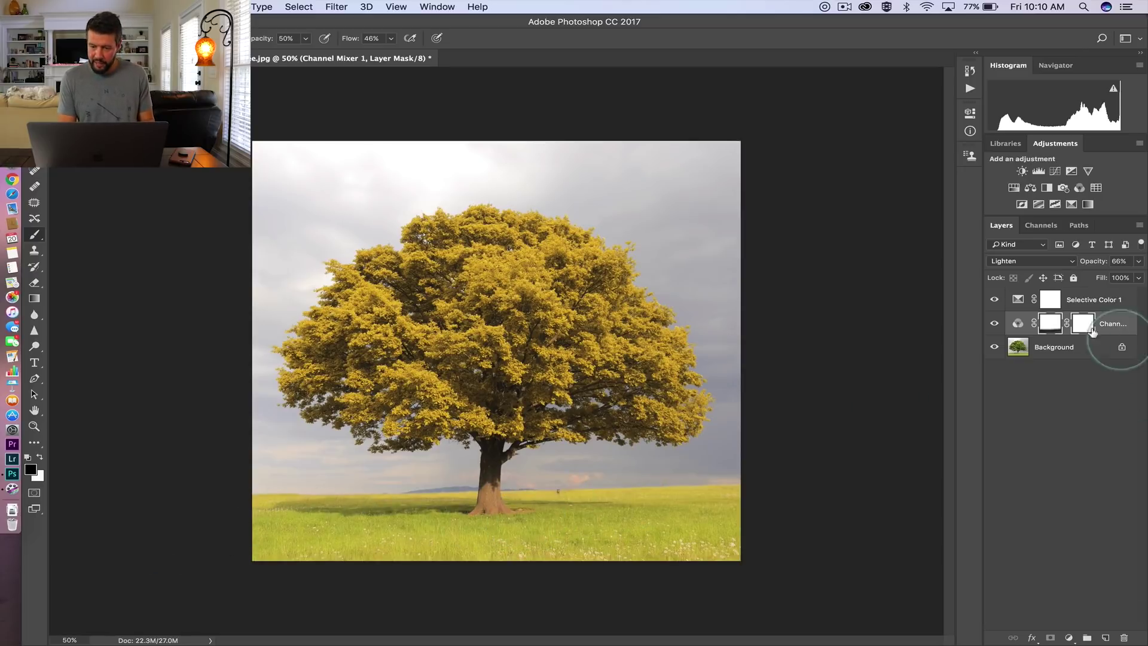
Toggle Channel Mixer 1 visibility to compare the tree photo before and after.
{"action": "left_click", "coordinate": [994, 323]}
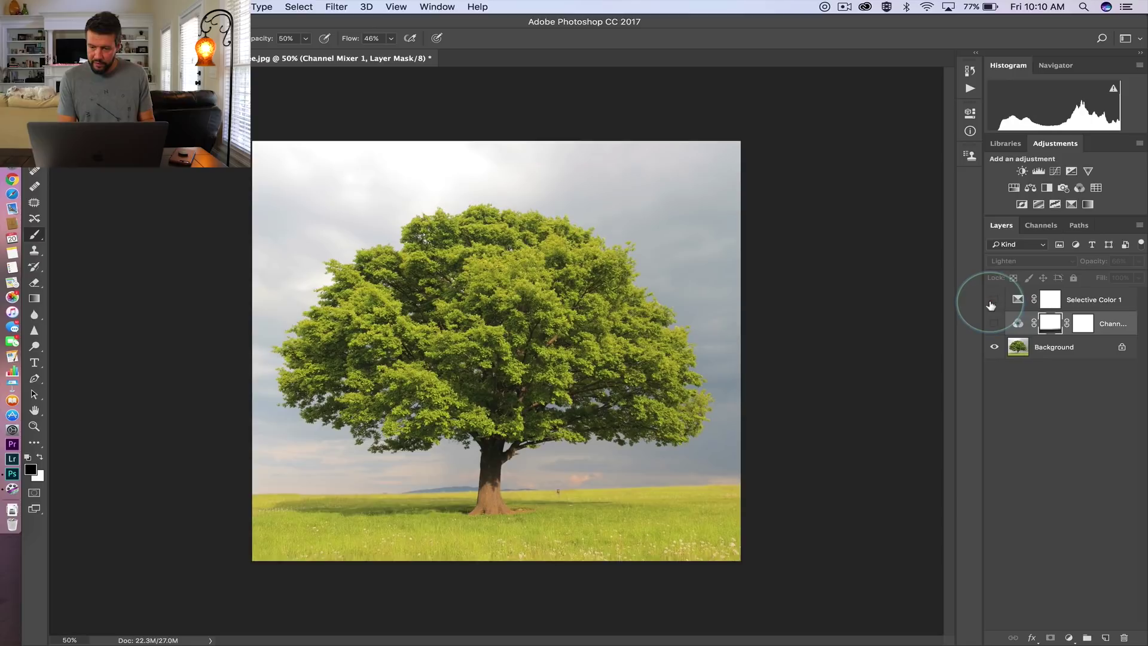
{"action": "left_click", "coordinate": [994, 323]}
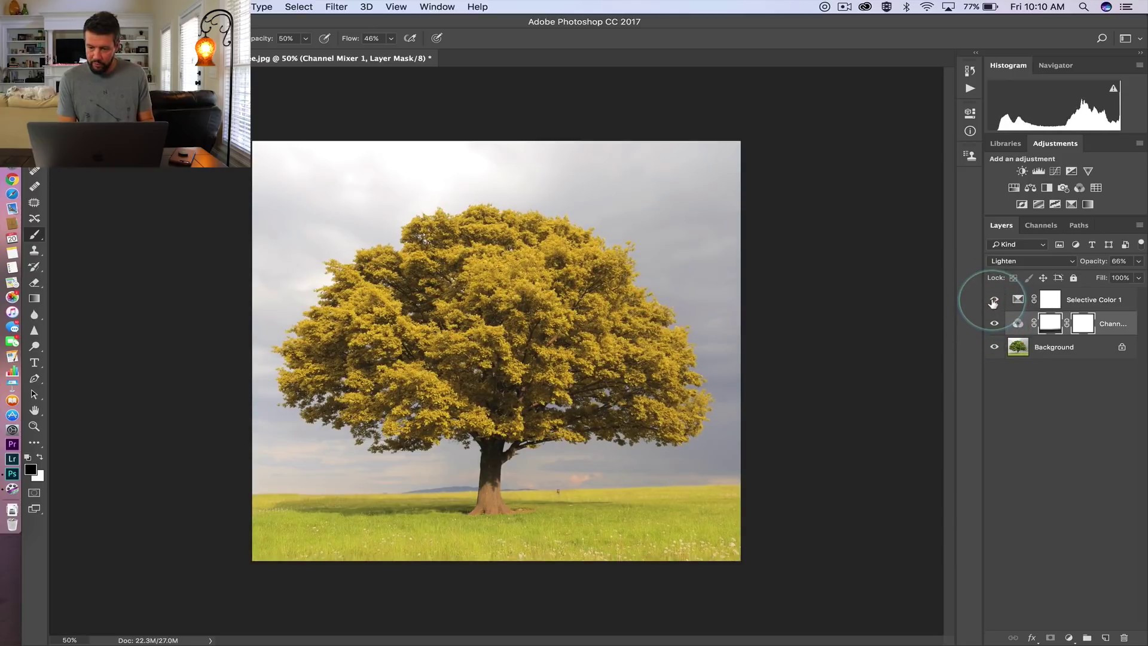
{"action": "left_click", "coordinate": [993, 317]}
{"action": "left_click", "coordinate": [992, 300]}
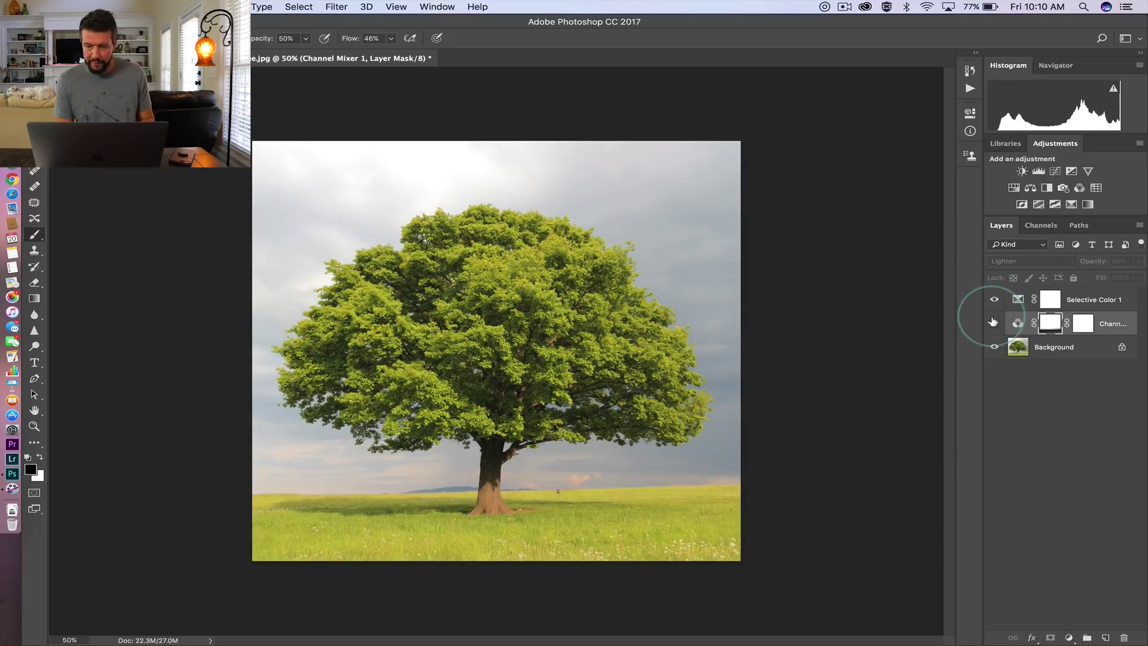
{"action": "left_click", "coordinate": [993, 322]}
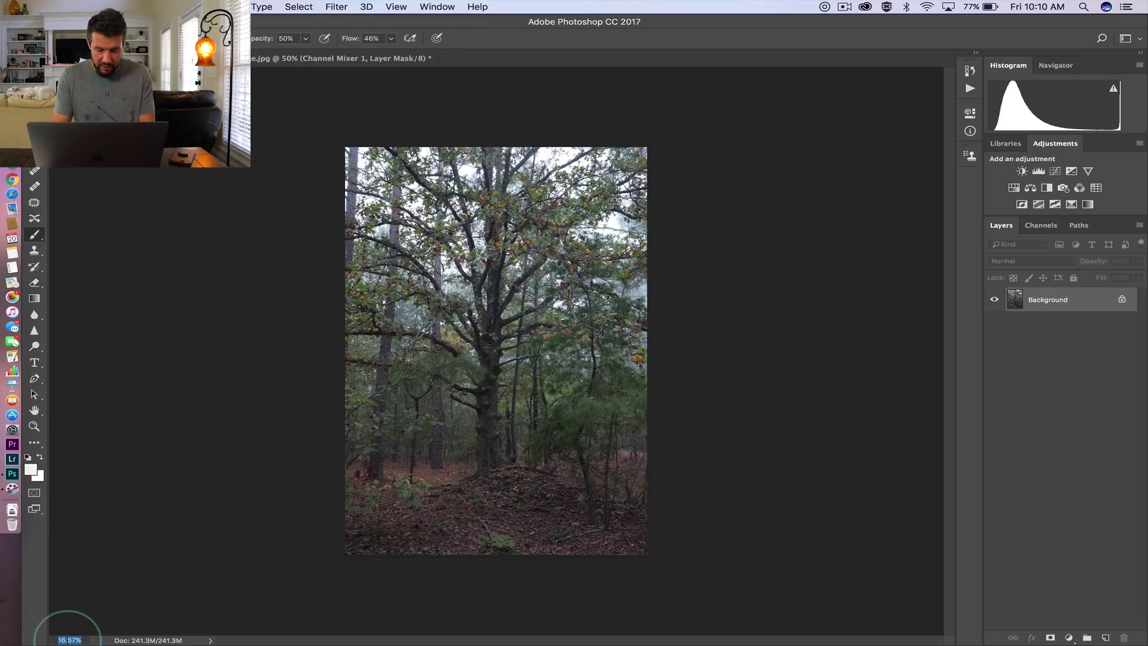
Zoom the forest photo out through 40% and 30% to 25%.
{"action": "key", "text": "Return"}
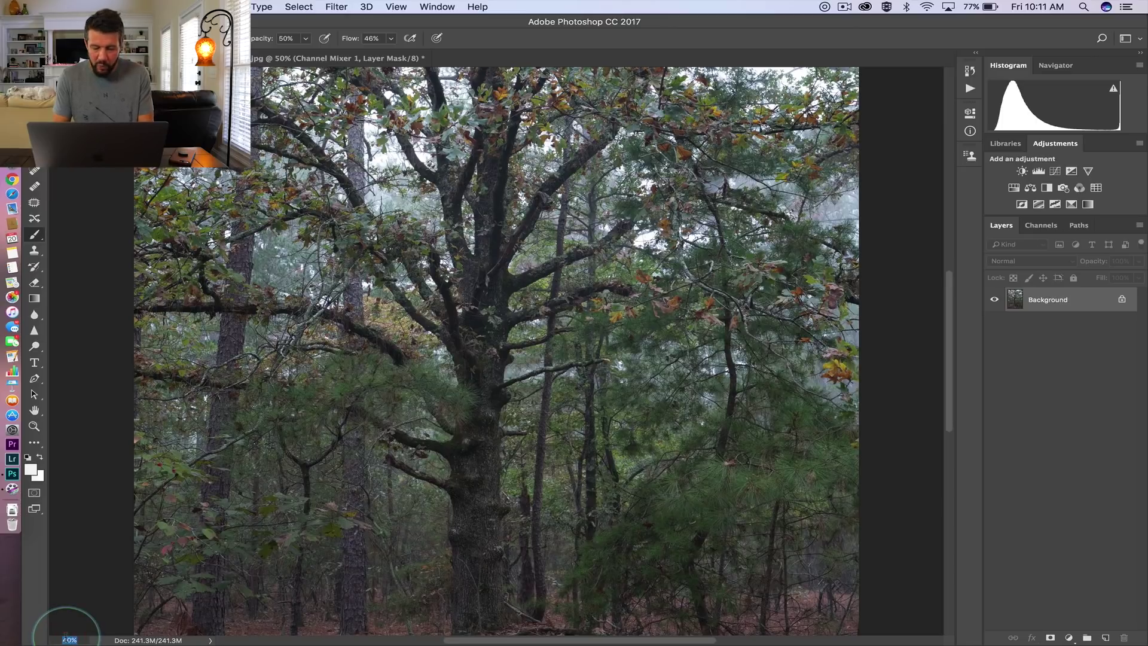
{"action": "key", "text": "Return"}
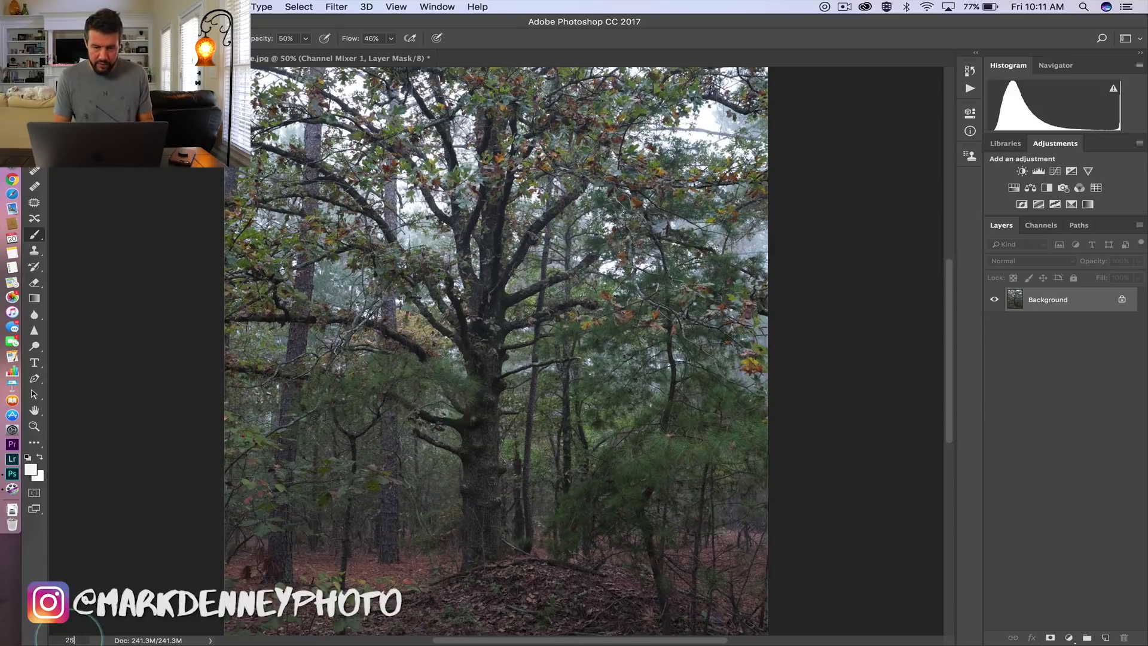
{"action": "type", "text": "25"}
{"action": "key", "text": "Return"}
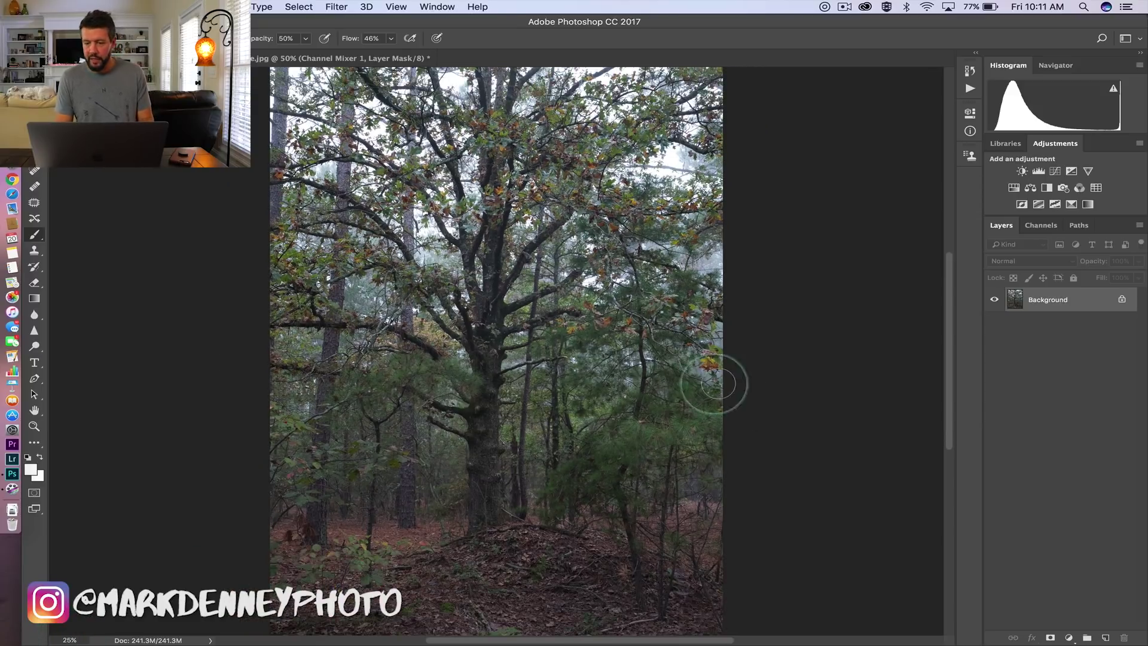
{"action": "left_click", "coordinate": [1069, 638]}
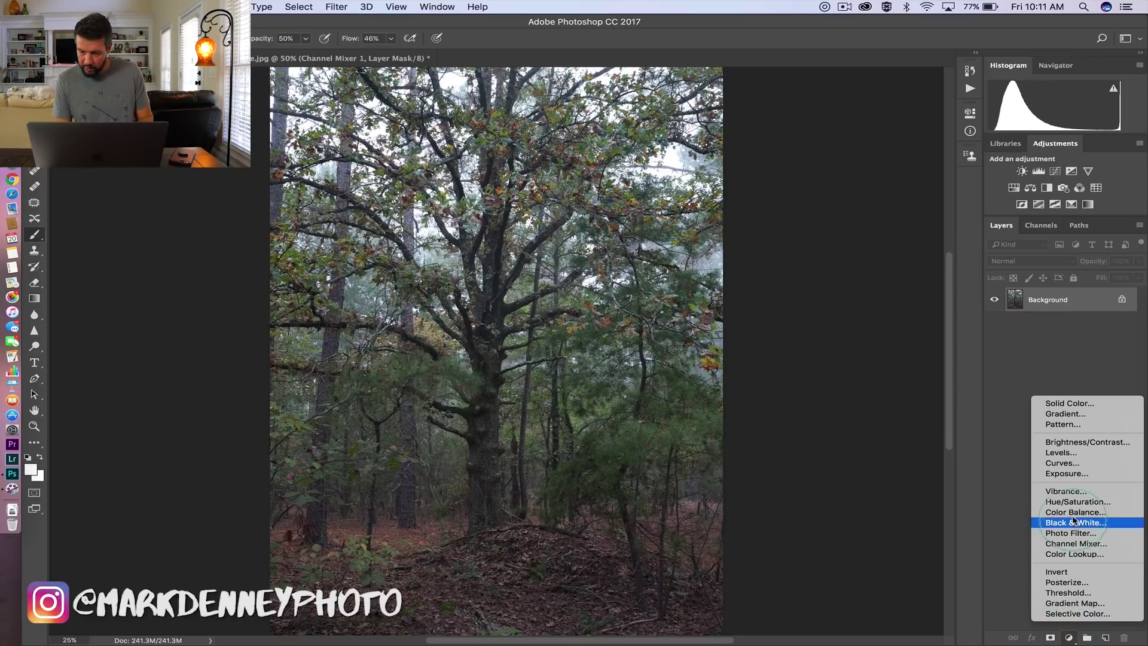
Add a Channel Mixer layer to the forest photo with Red −51 and Blue −53.
{"action": "left_click", "coordinate": [1063, 545]}
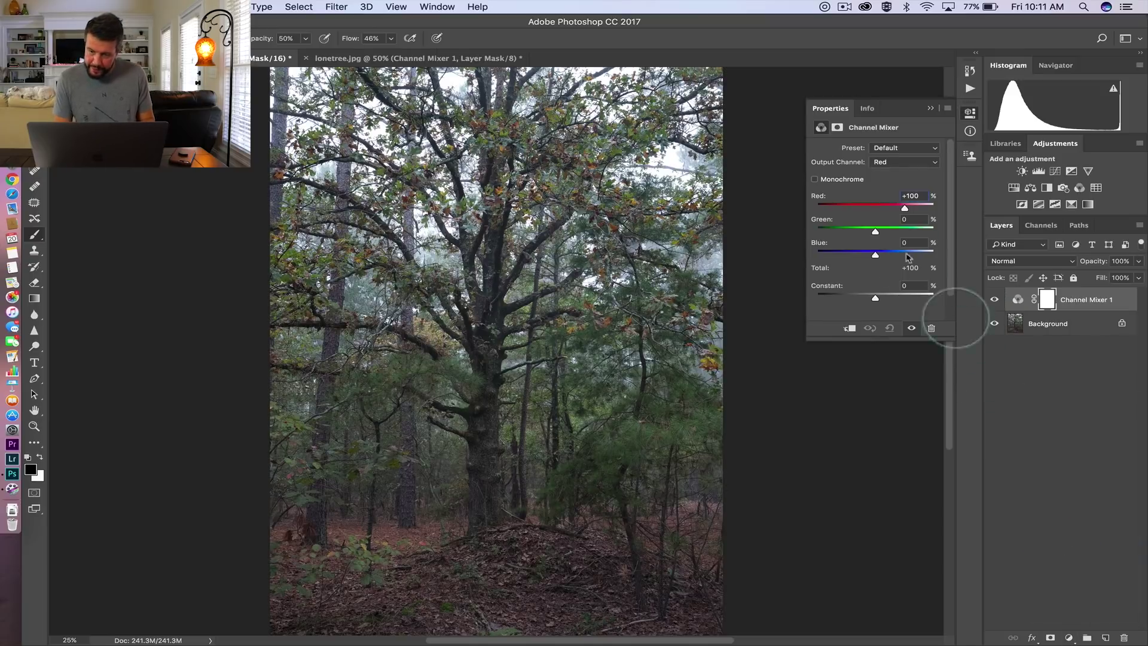
{"action": "left_click", "coordinate": [851, 205]}
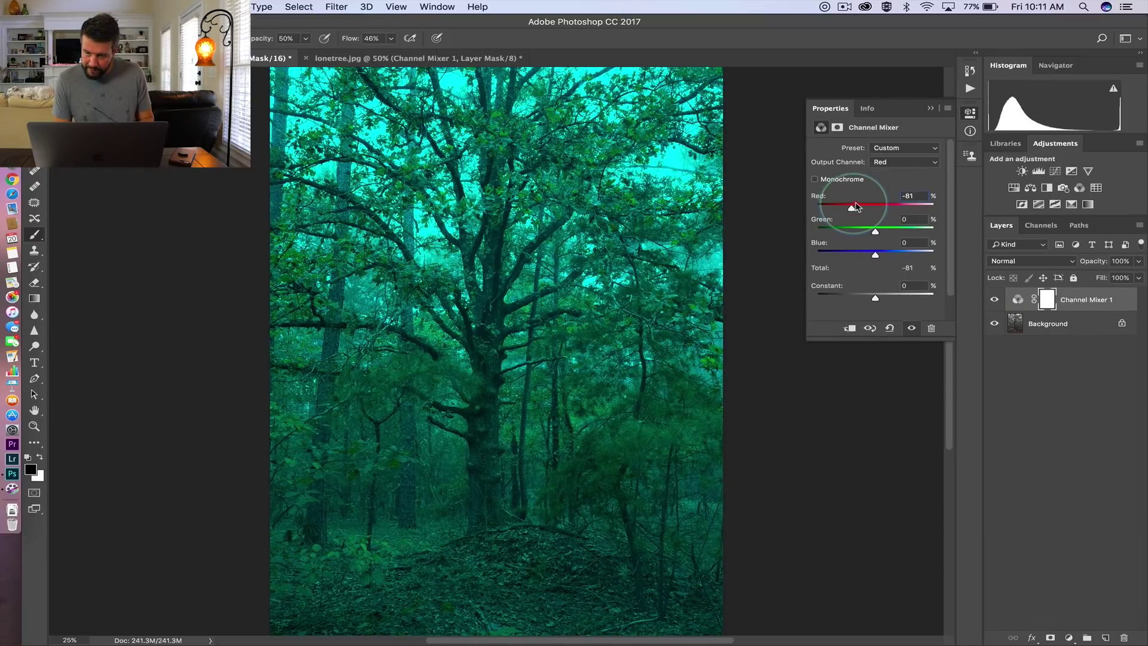
{"action": "left_click_drag", "start_coordinate": [855, 206], "coordinate": [973, 226]}
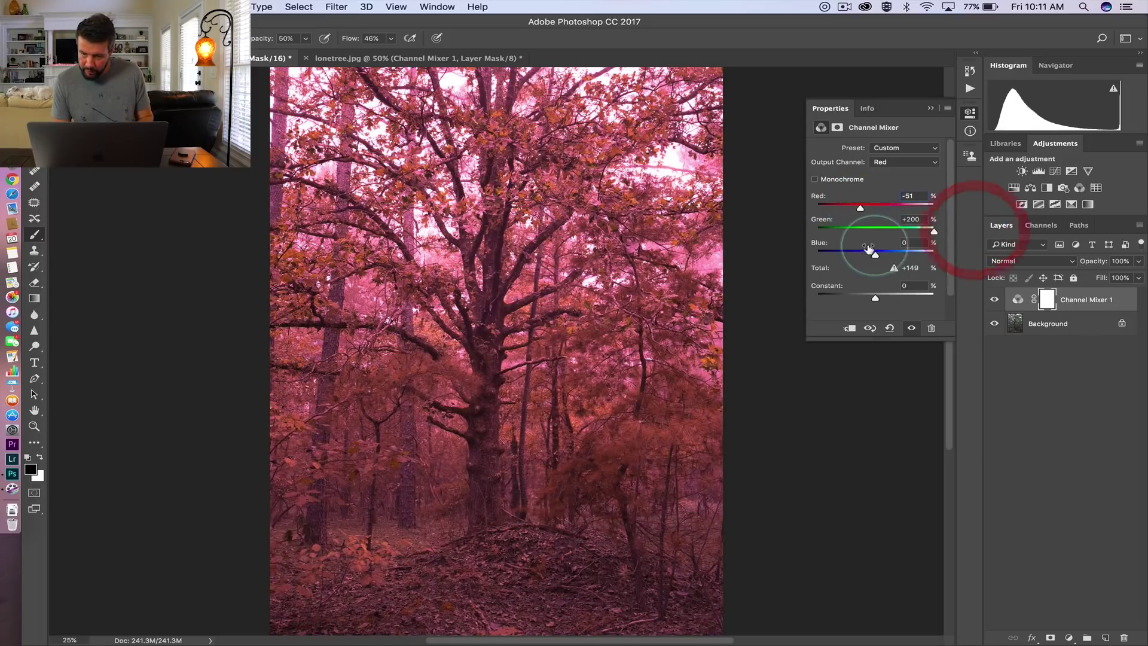
{"action": "left_click", "coordinate": [860, 253]}
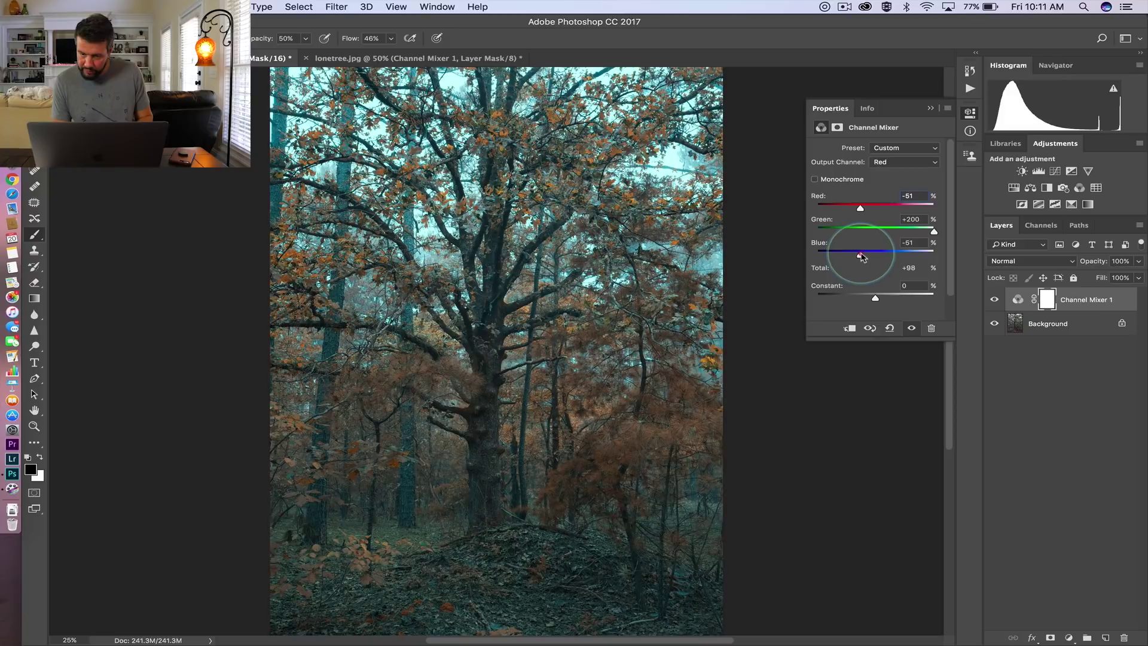
{"action": "left_click_drag", "start_coordinate": [861, 255], "coordinate": [859, 256]}
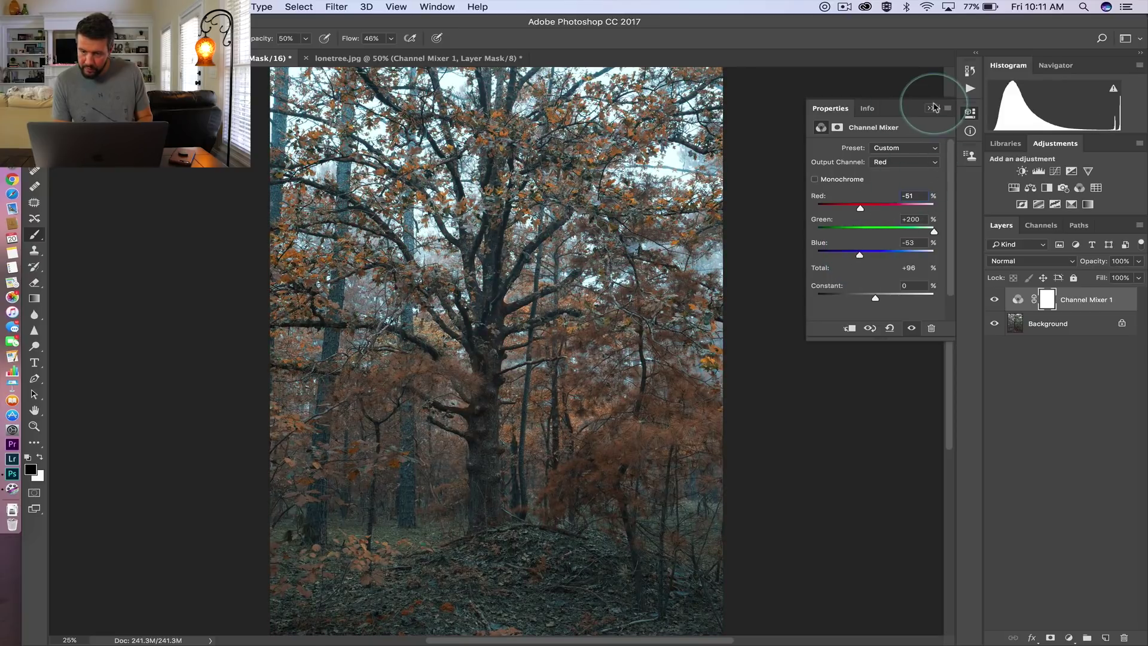
Blend the Channel Mixer layer in Lighten mode and compare it on and off.
{"action": "left_click", "coordinate": [935, 108]}
{"action": "left_click", "coordinate": [1073, 261]}
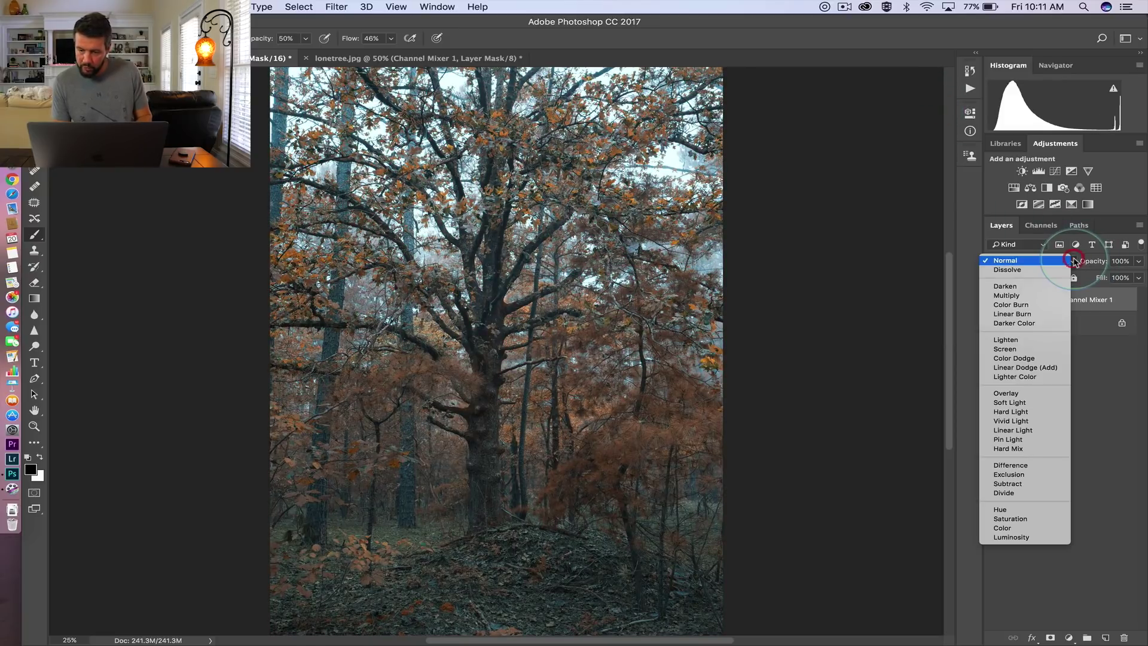
{"action": "left_click", "coordinate": [1027, 339]}
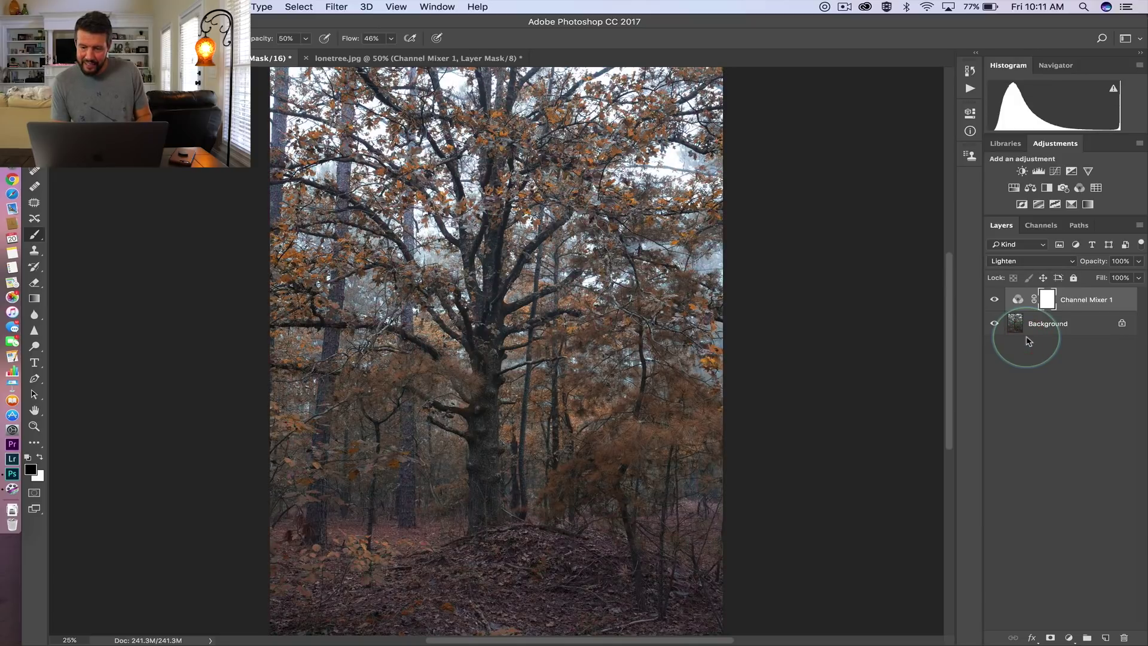
{"action": "left_click", "coordinate": [994, 302]}
{"action": "left_click", "coordinate": [995, 302]}
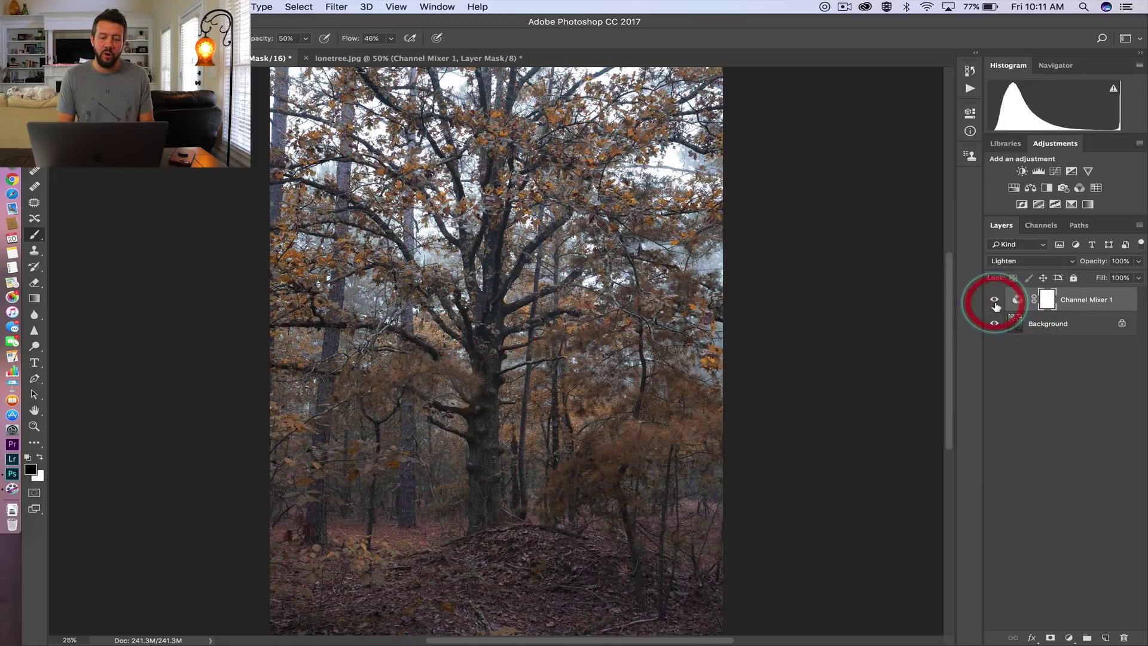
{"action": "left_click", "coordinate": [994, 302]}
{"action": "left_click", "coordinate": [995, 302]}
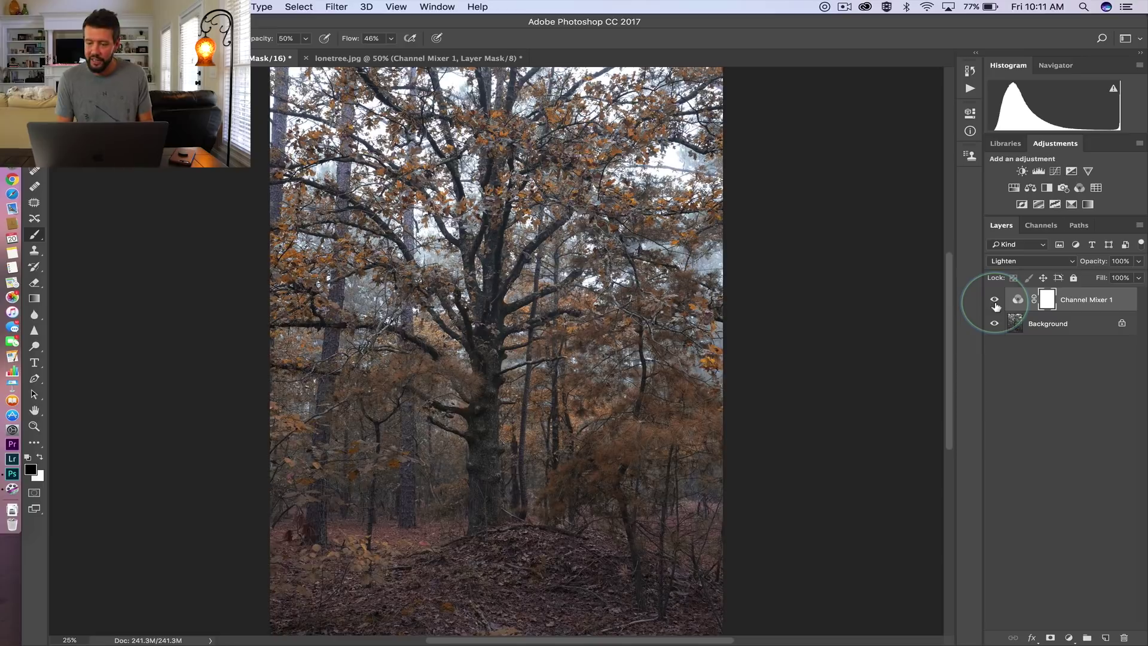
{"action": "left_click", "coordinate": [1069, 637]}
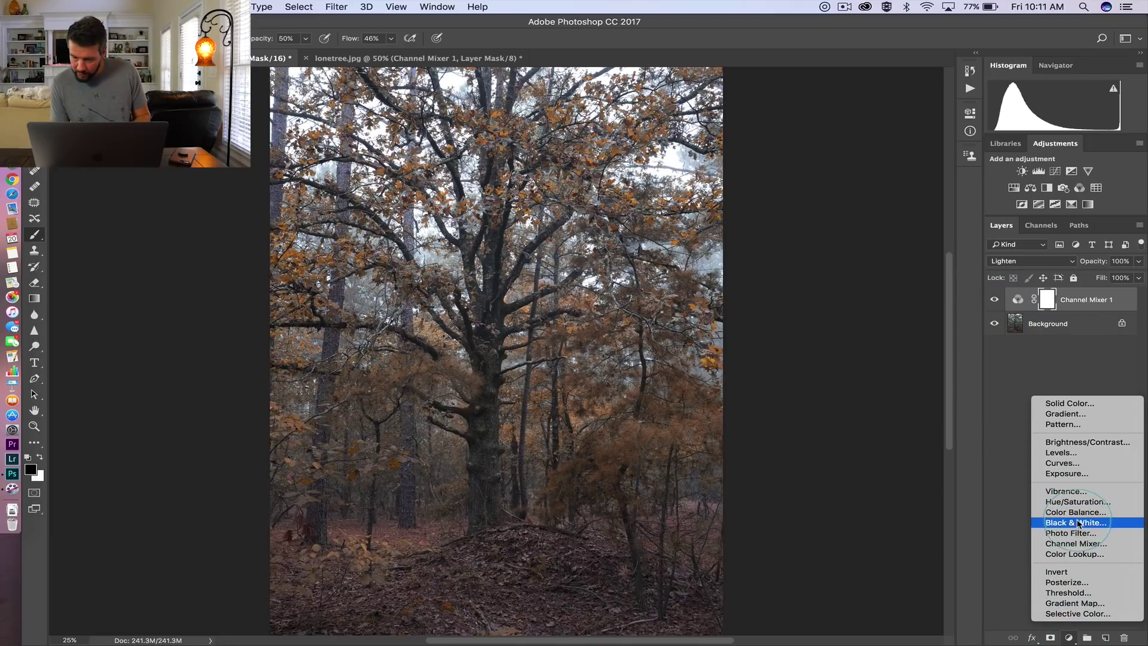
Add a Selective Color layer with Yellows set to Cyan −60 and Yellow +59.
{"action": "left_click", "coordinate": [1070, 613]}
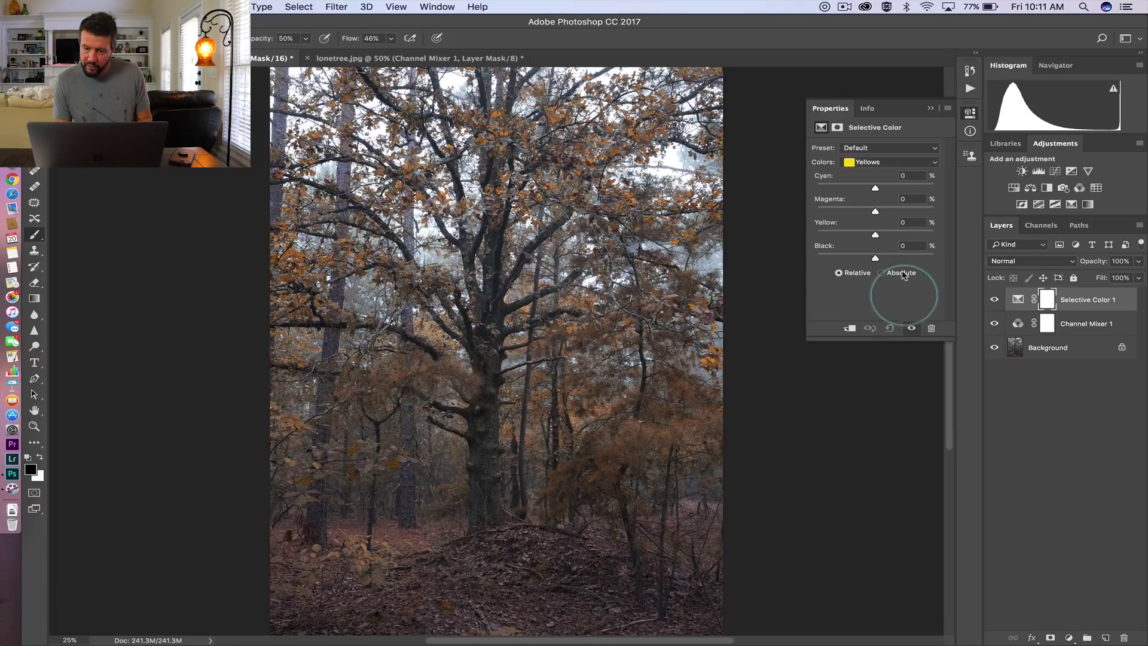
{"action": "left_click", "coordinate": [854, 170]}
{"action": "left_click", "coordinate": [854, 162]}
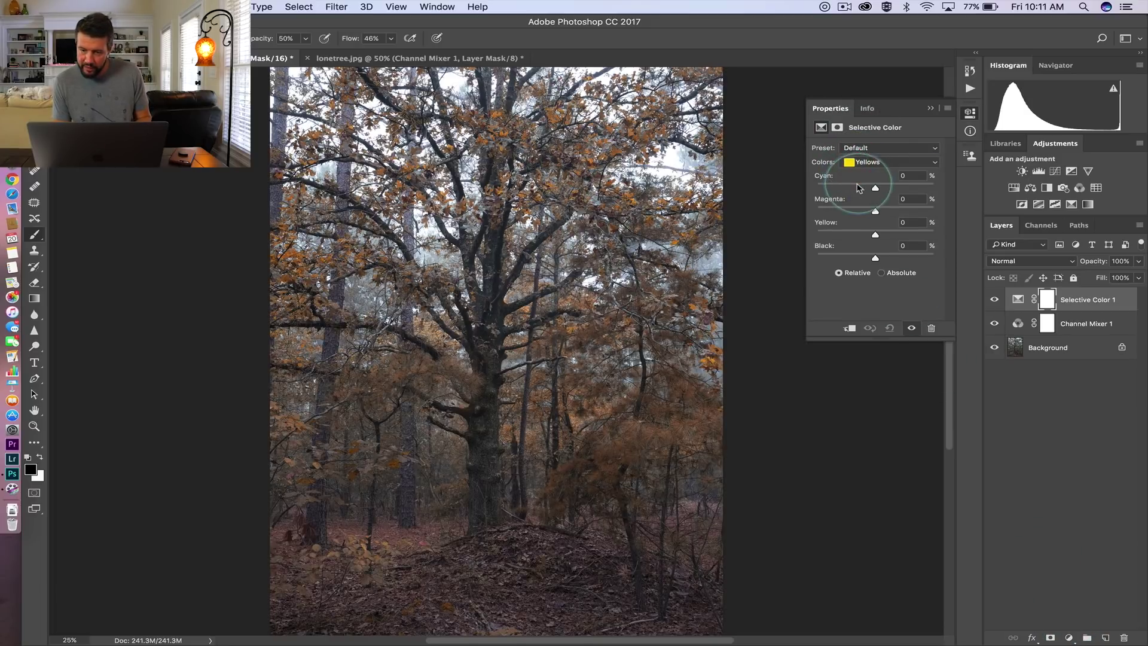
{"action": "left_click_drag", "start_coordinate": [850, 186], "coordinate": [849, 189]}
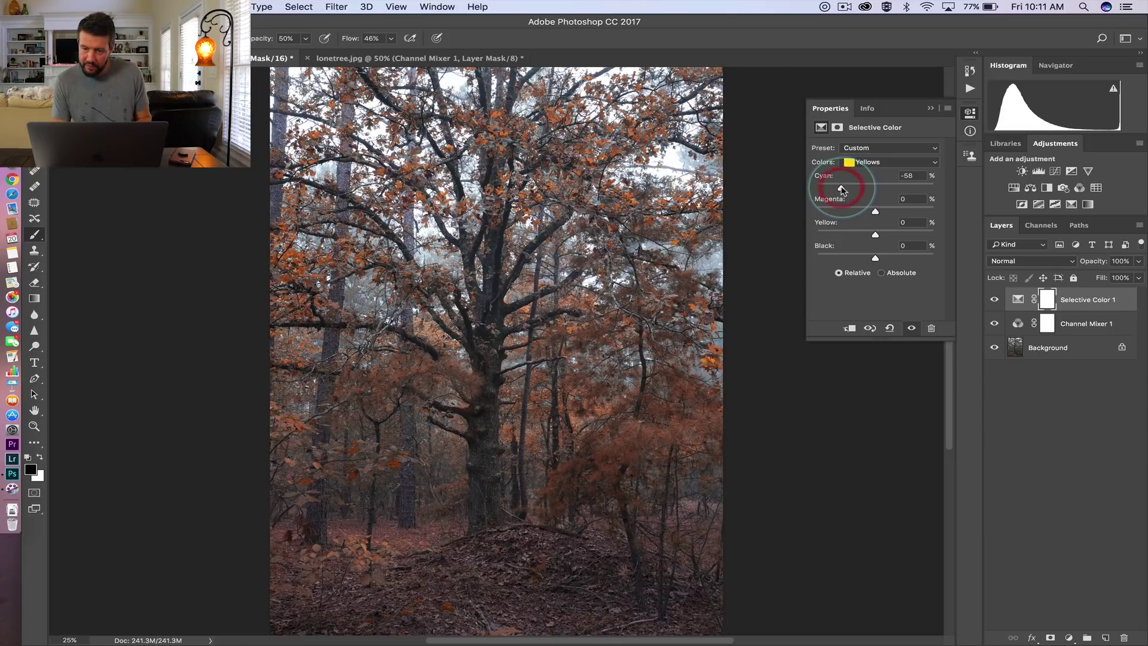
{"action": "left_click_drag", "start_coordinate": [875, 233], "coordinate": [902, 233]}
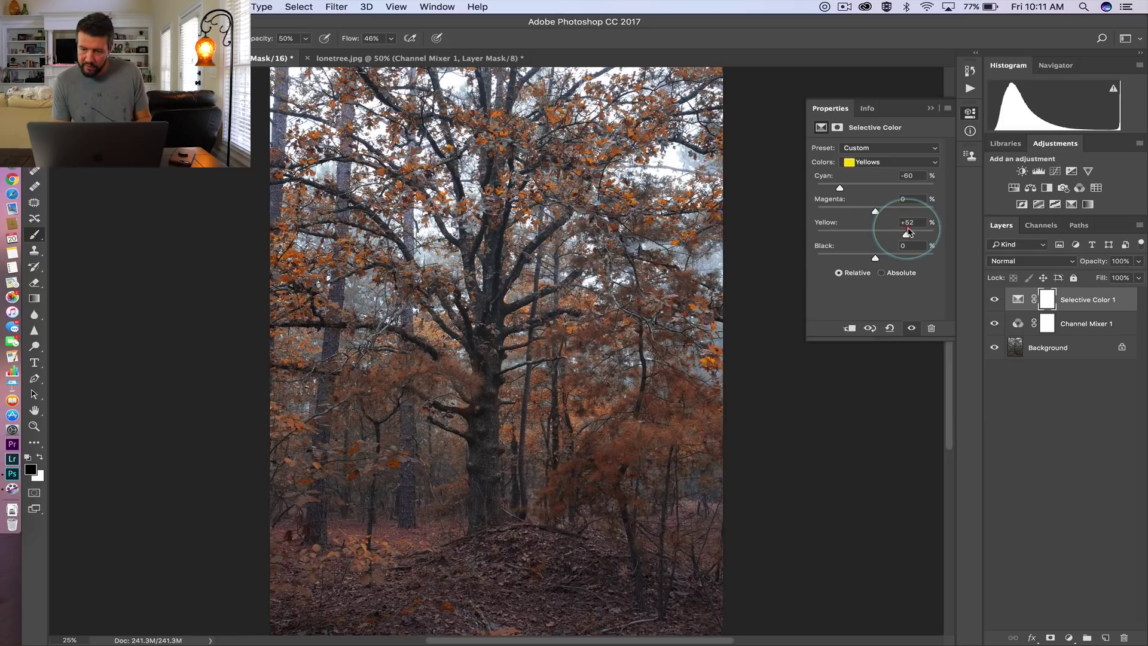
{"action": "left_click", "coordinate": [930, 108]}
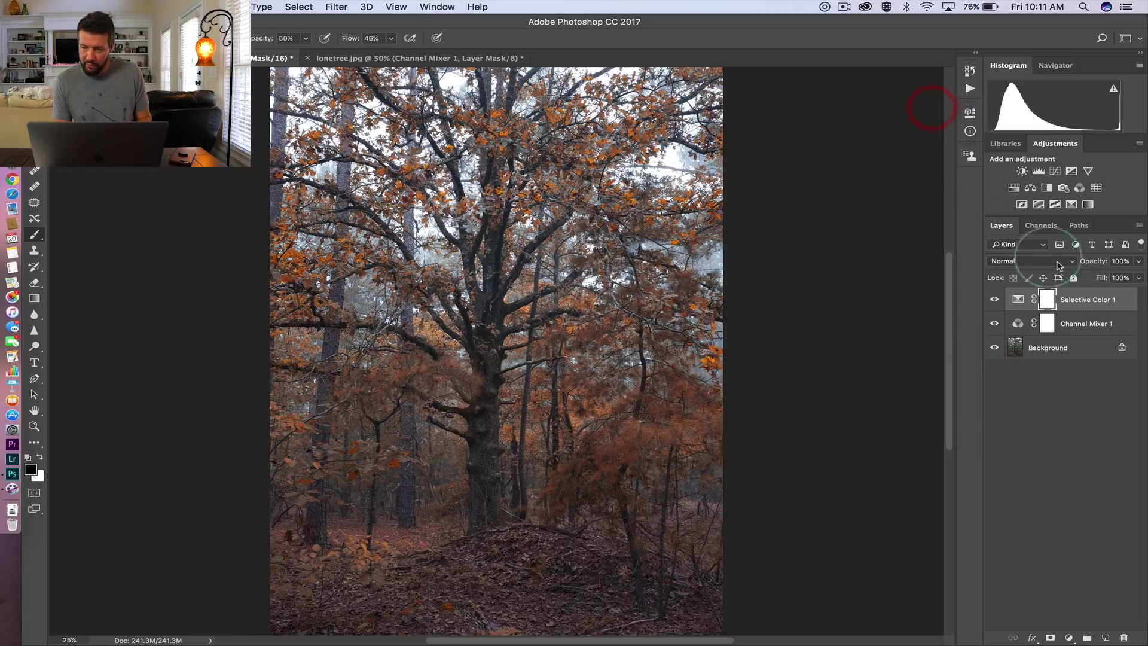
Lower Selective Color 1 opacity to 72%, leaving Channel Mixer 1 fill at 100%.
{"action": "left_click", "coordinate": [1138, 261]}
{"action": "left_click_drag", "start_coordinate": [1135, 275], "coordinate": [1119, 276]}
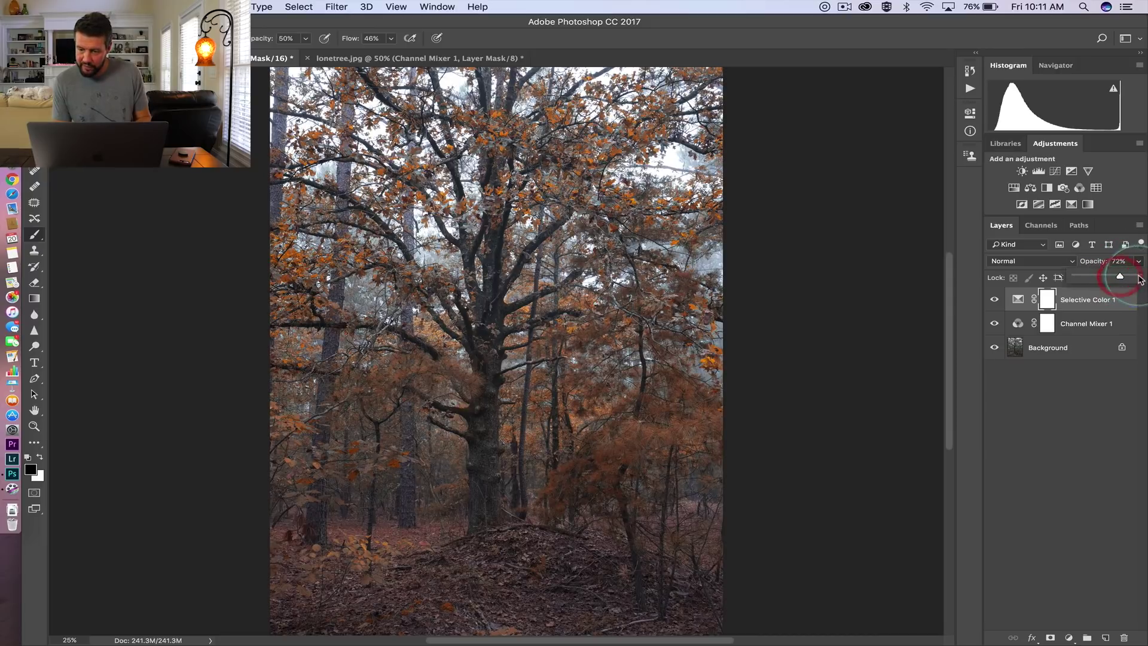
{"action": "left_click", "coordinate": [1087, 386]}
{"action": "left_click", "coordinate": [1086, 324]}
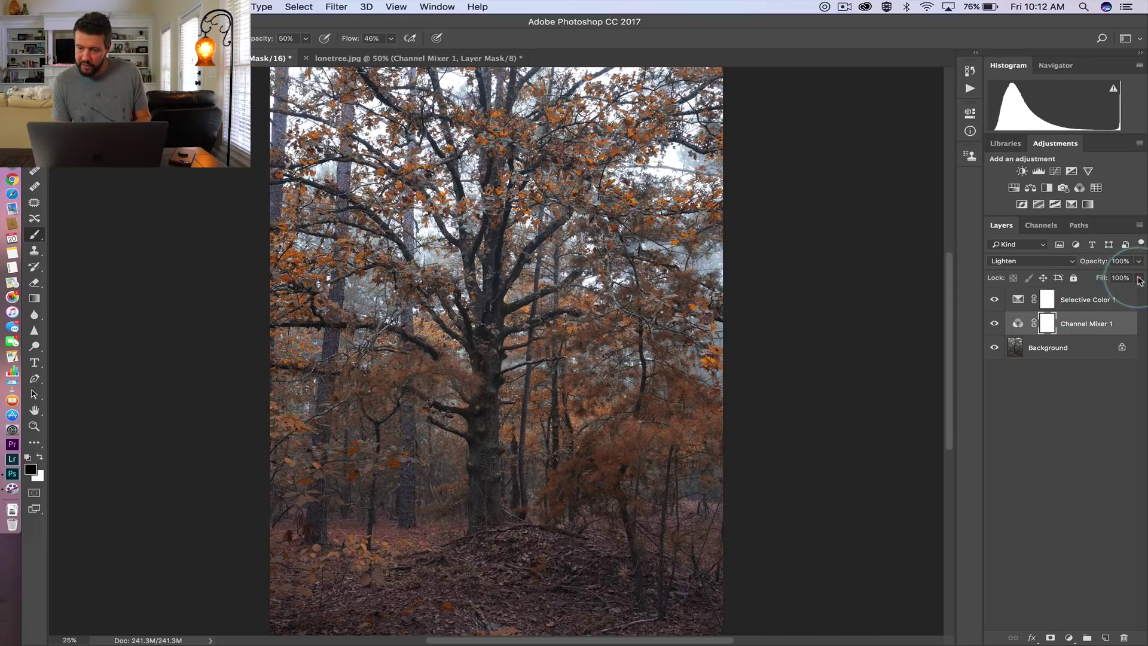
{"action": "left_click", "coordinate": [1138, 278]}
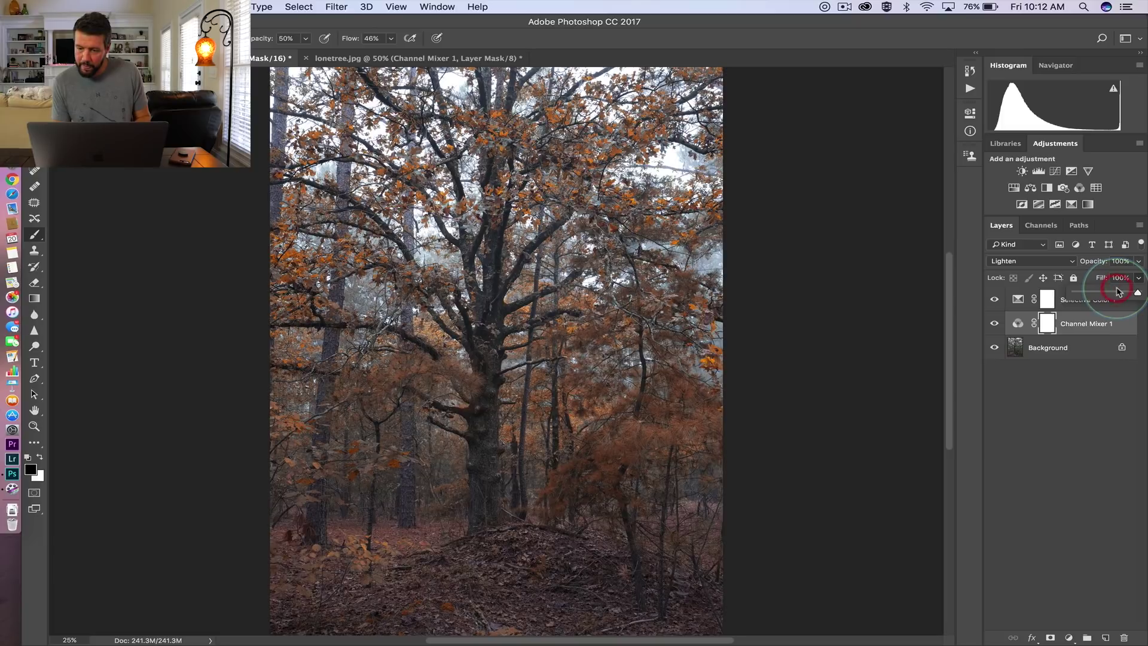
{"action": "left_click", "coordinate": [1107, 287]}
{"action": "left_click", "coordinate": [1071, 445]}
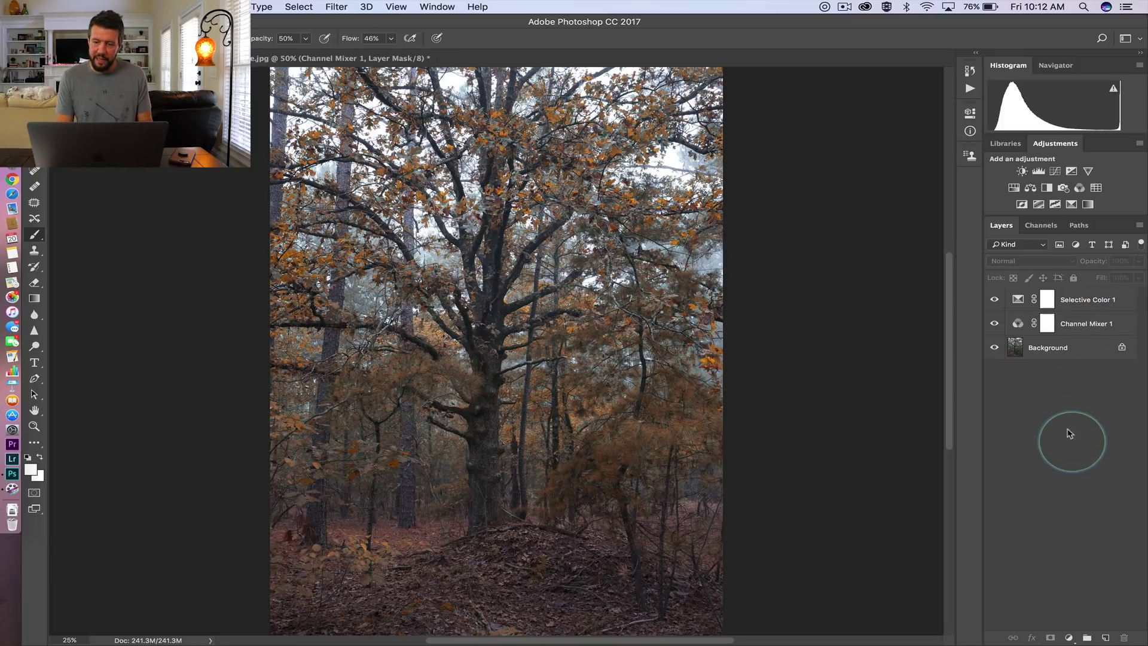
{"action": "left_click", "coordinate": [993, 323]}
{"action": "left_click", "coordinate": [997, 301]}
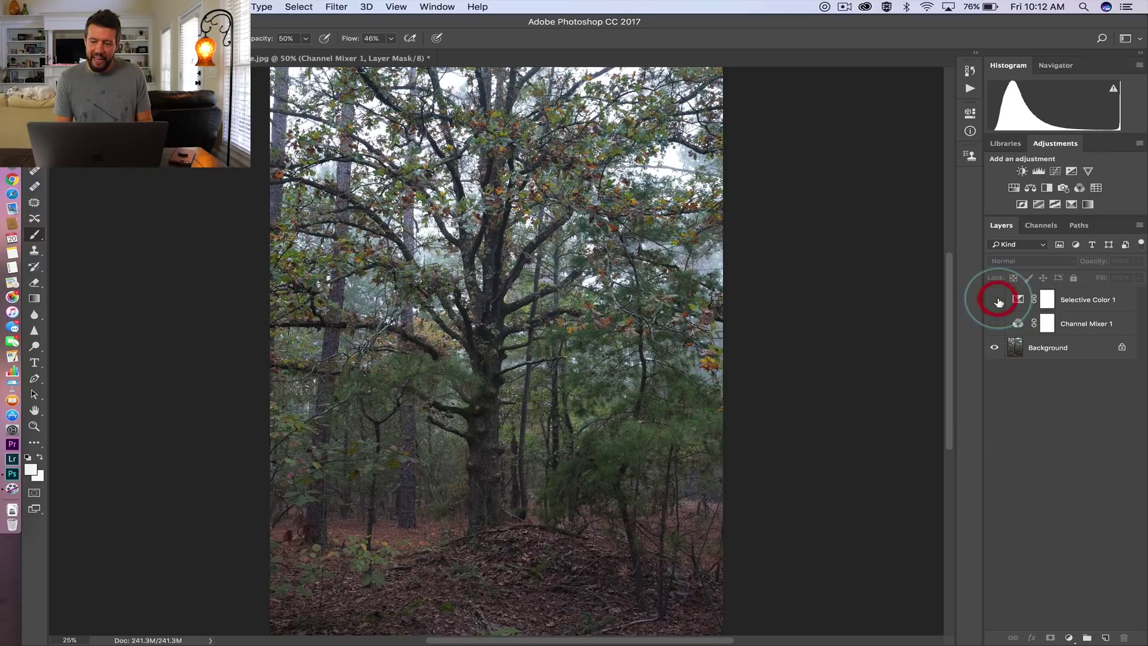
{"action": "left_click", "coordinate": [994, 324]}
{"action": "left_click", "coordinate": [994, 299]}
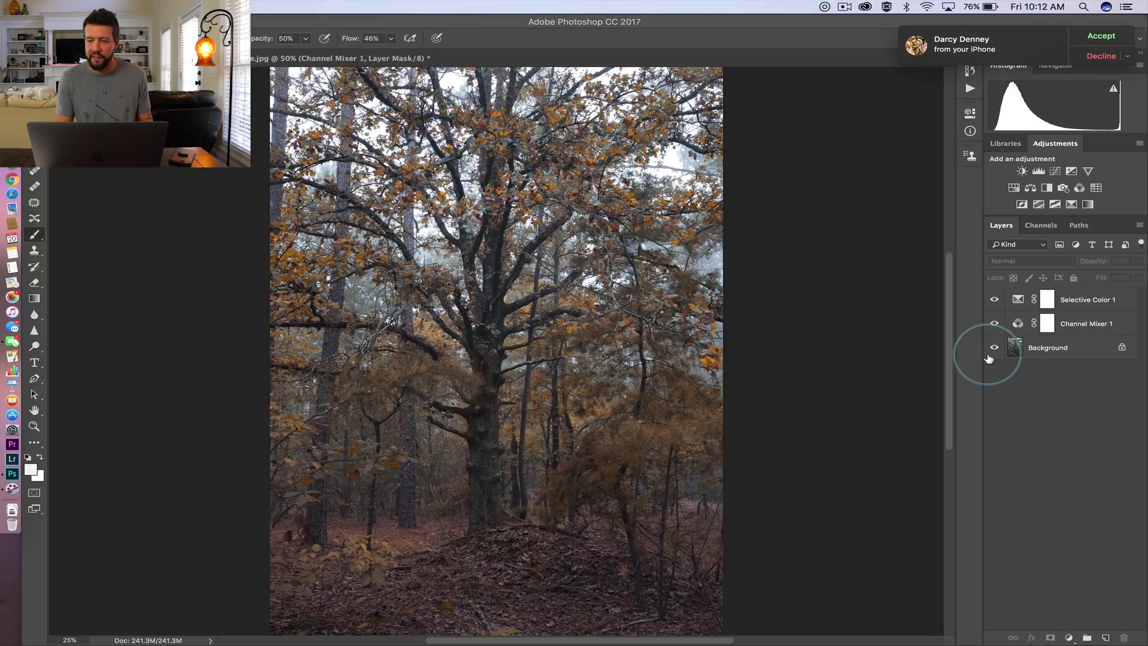
{"action": "left_click", "coordinate": [1098, 60]}
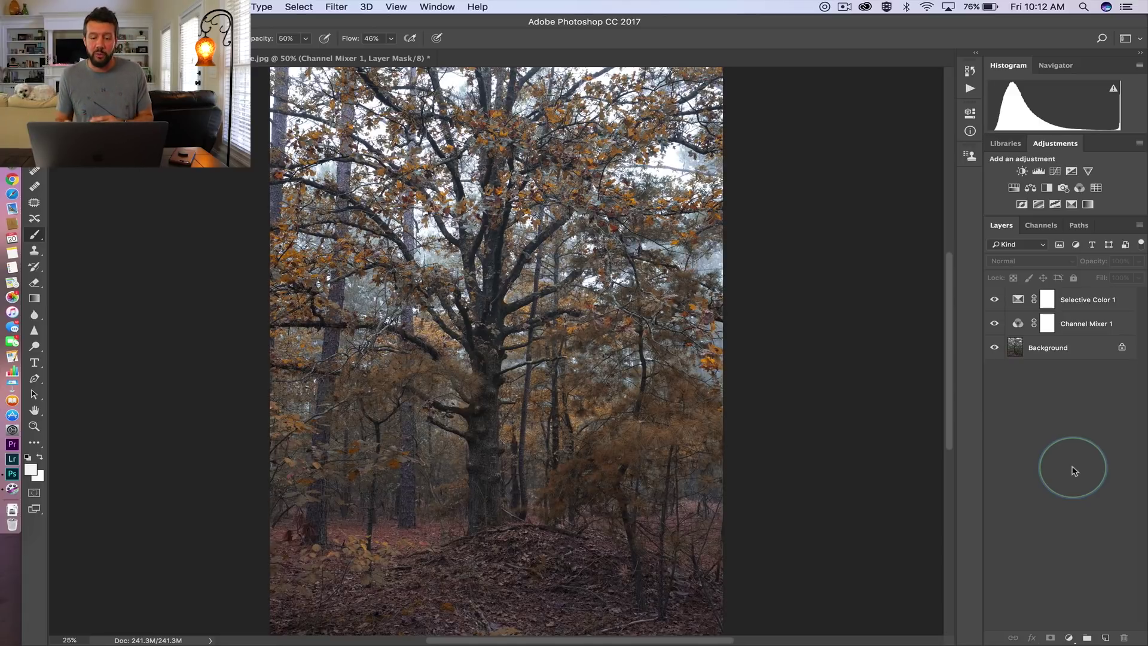
{"action": "left_click", "coordinate": [994, 323]}
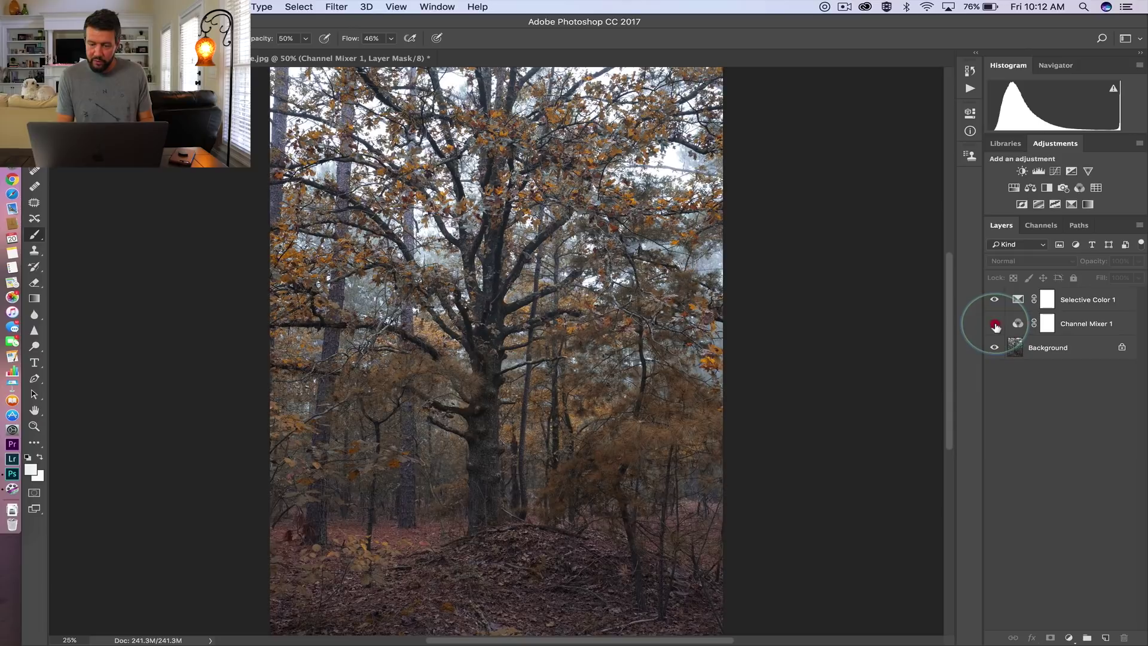
{"action": "left_click", "coordinate": [994, 300]}
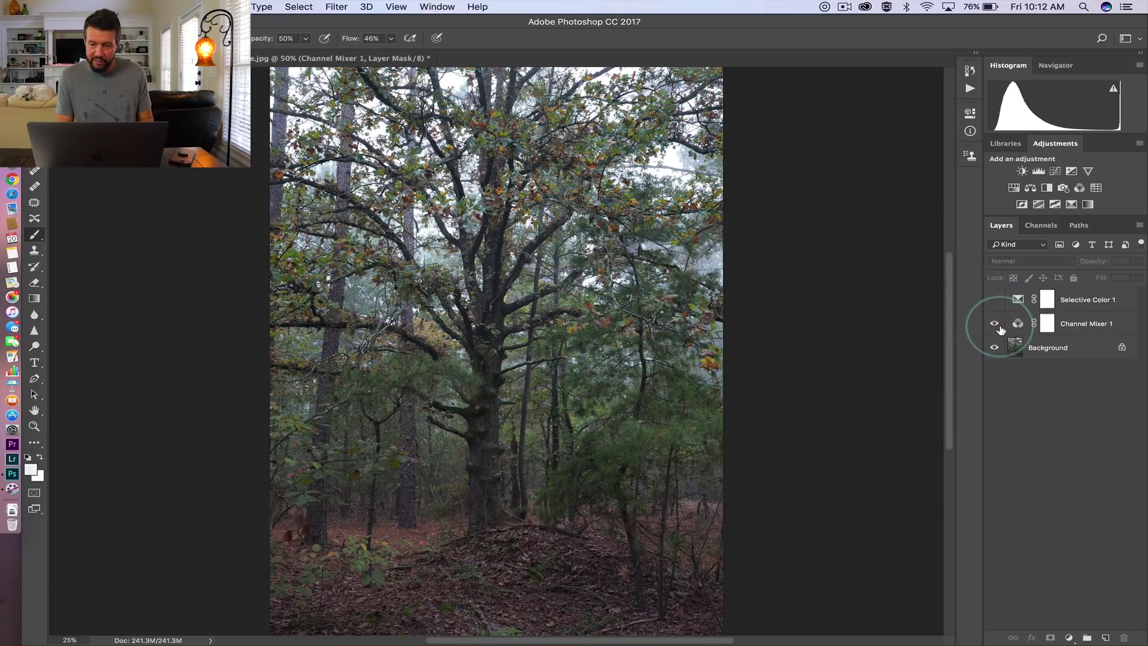
{"action": "left_click", "coordinate": [995, 322]}
{"action": "left_click", "coordinate": [994, 298]}
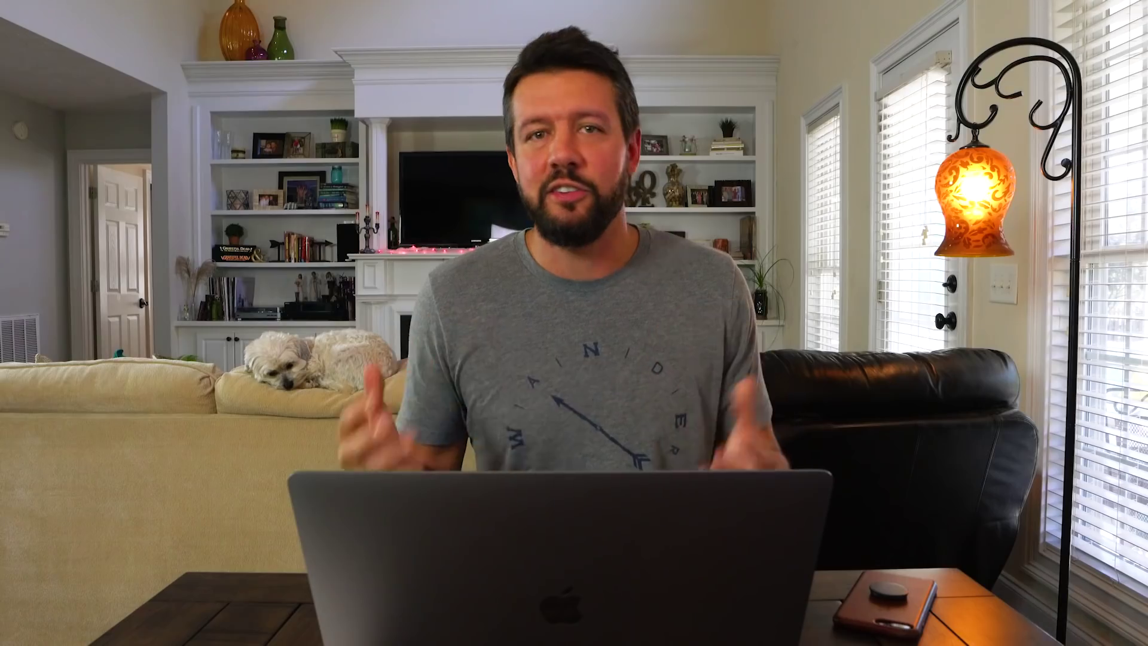